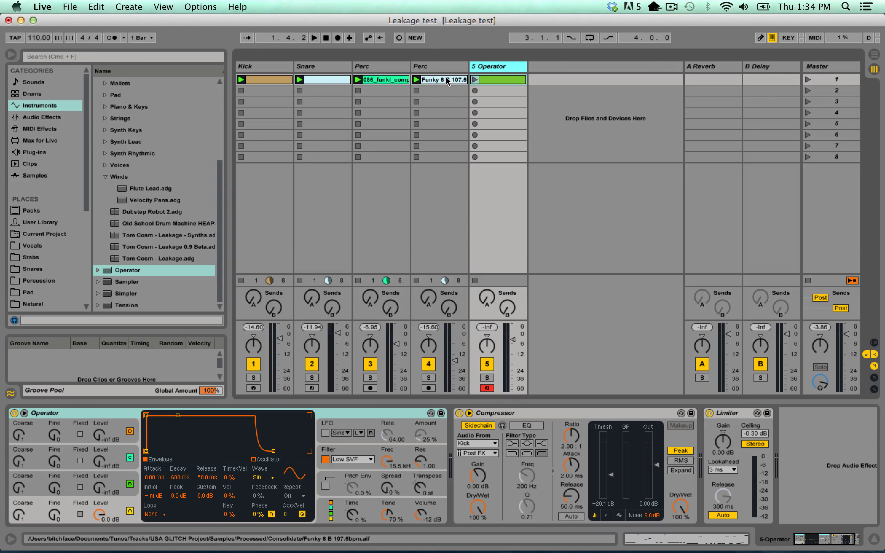
Step: Play the Kick, Snare and Perc clips briefly and stop, and launch the clip on the Operator track alongside them
key(space)
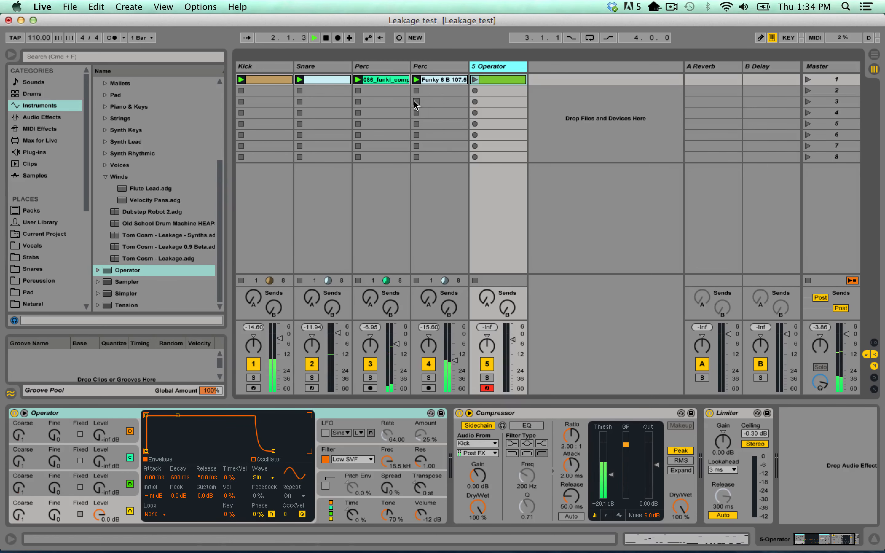
key(space)
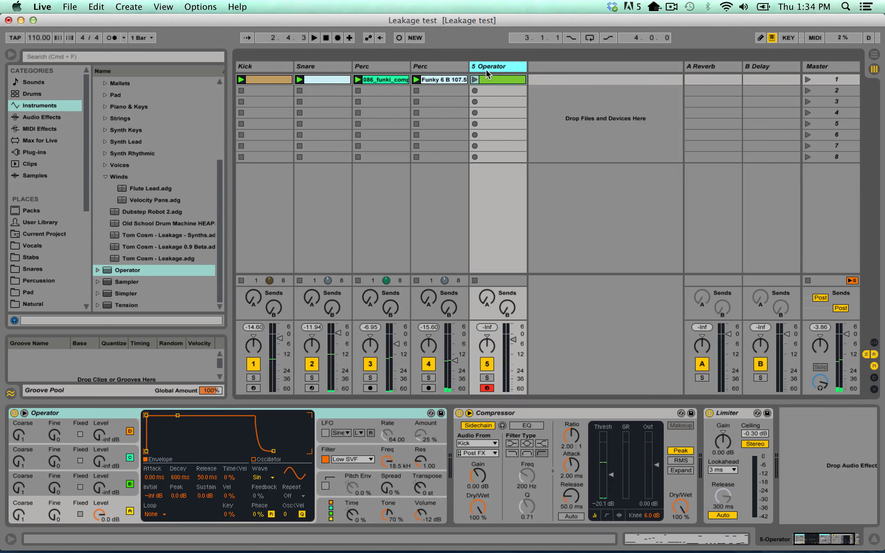
click(487, 79)
click(477, 80)
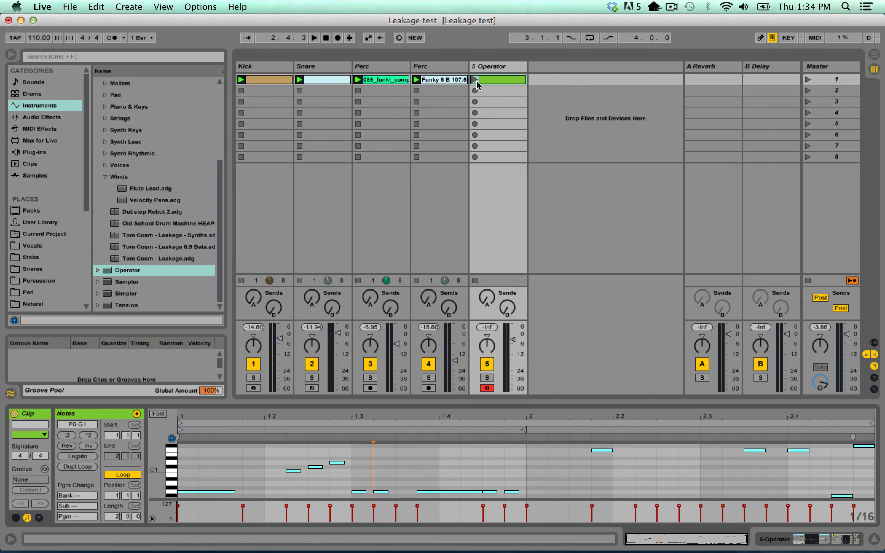
click(493, 67)
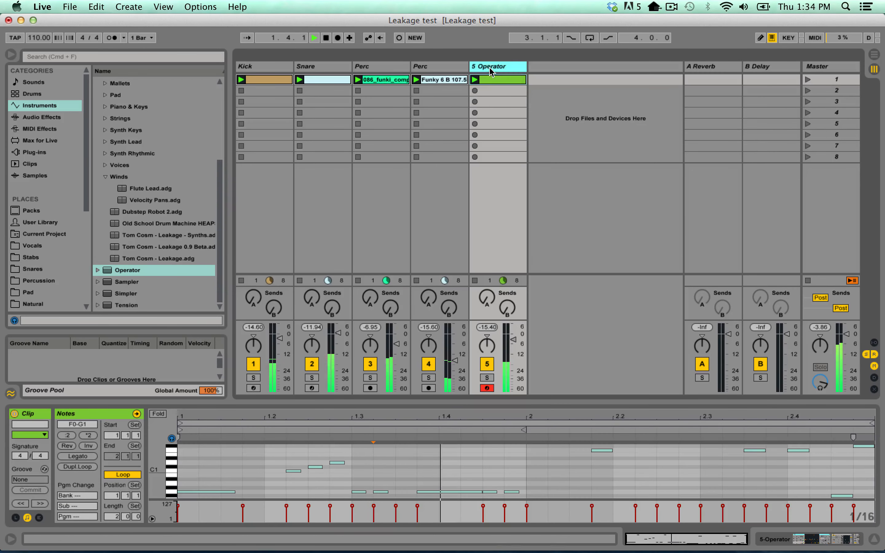
Step: Switch Operator's oscillator A waveform to SqD, listen to it with the beat, and stop playback
click(262, 477)
click(271, 437)
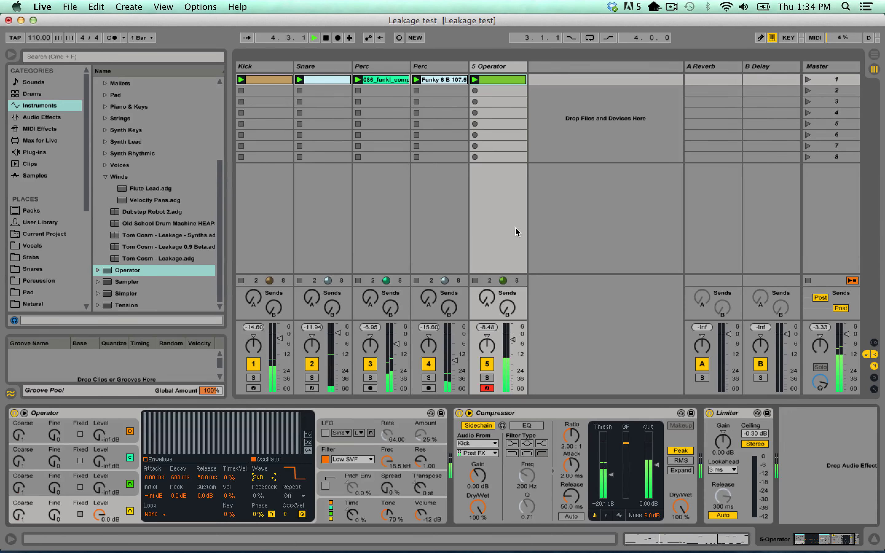
key(space)
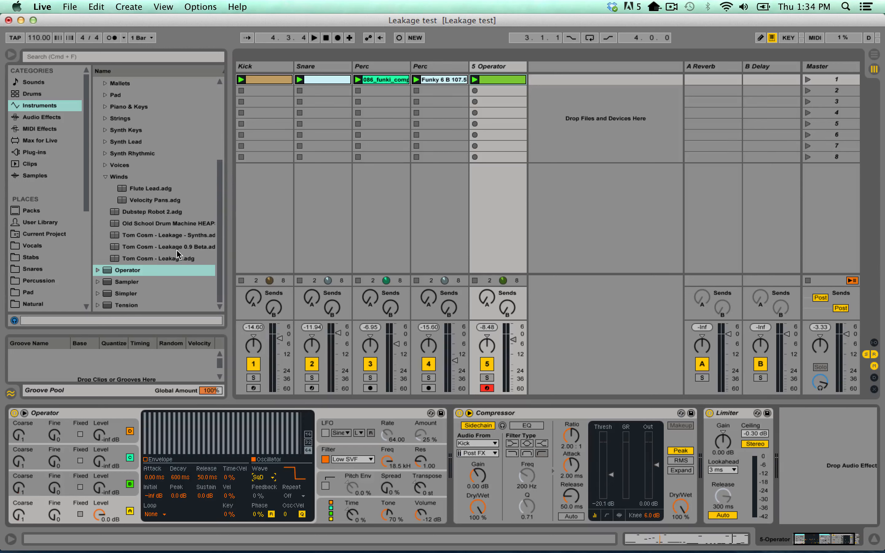
Step: Load the Tom Cosm - Leakage 0.9 Beta rack onto track 5 in place of Operator
click(160, 247)
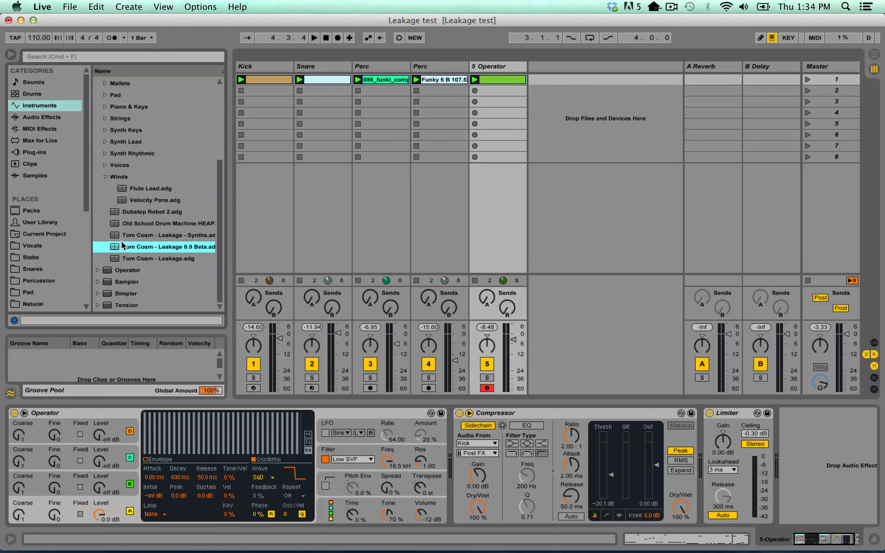
click(61, 415)
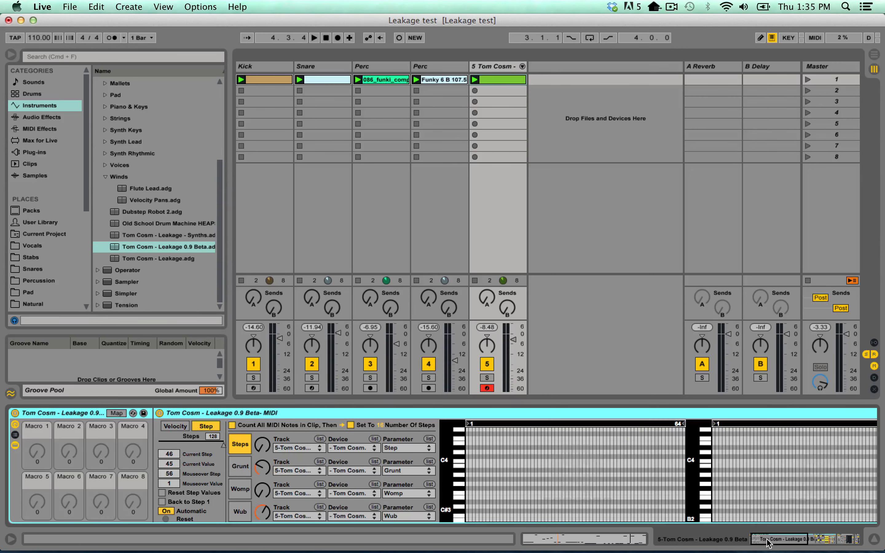
Step: Inspect the instruments in chains 2 to 5 and 61 to 65 of the inner Leakage rack
drag(767, 543, 808, 542)
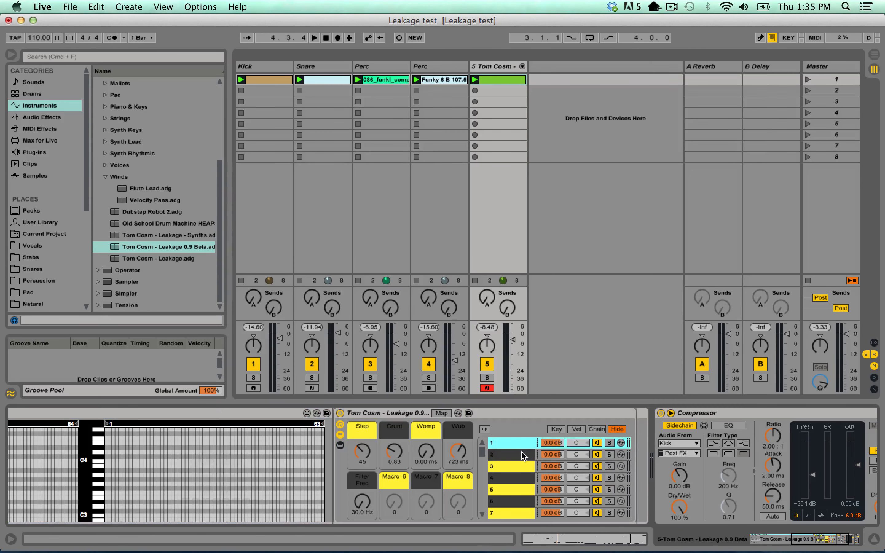
click(524, 455)
click(520, 467)
click(516, 478)
click(512, 490)
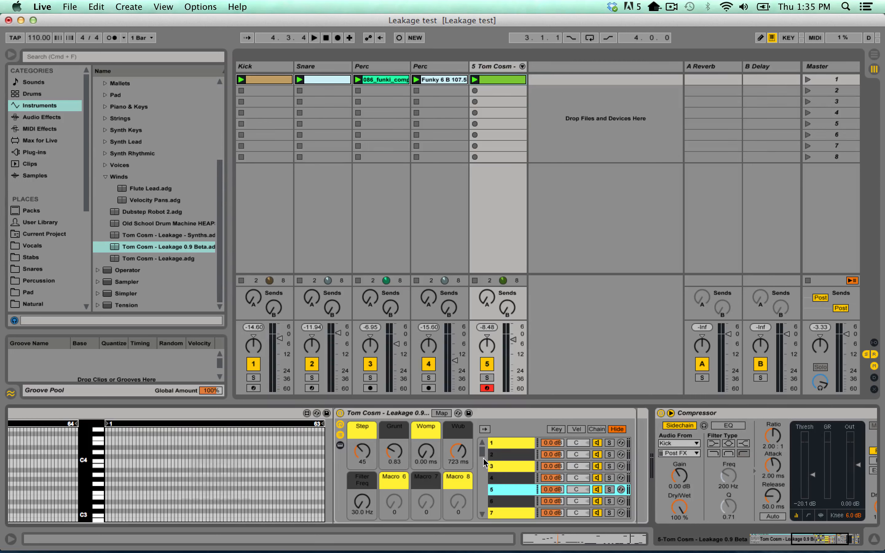
drag(483, 453, 483, 479)
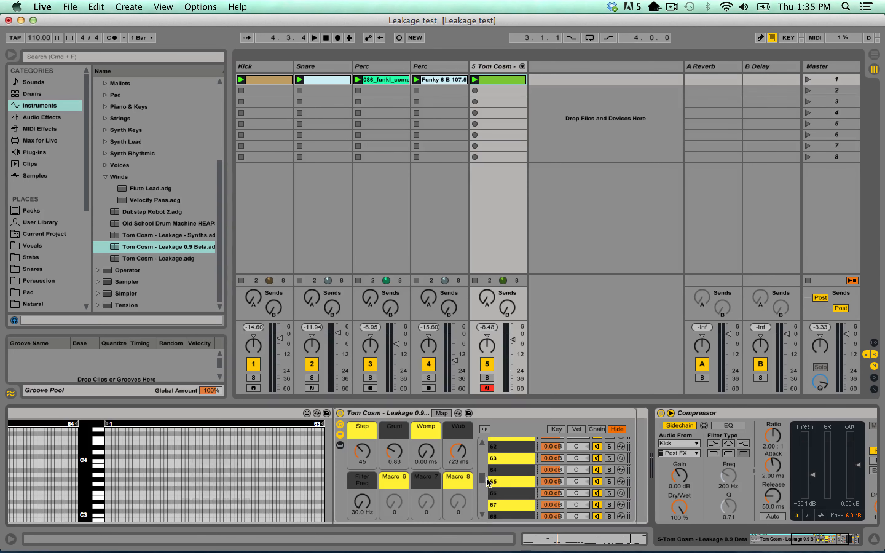
click(500, 482)
click(501, 471)
click(503, 459)
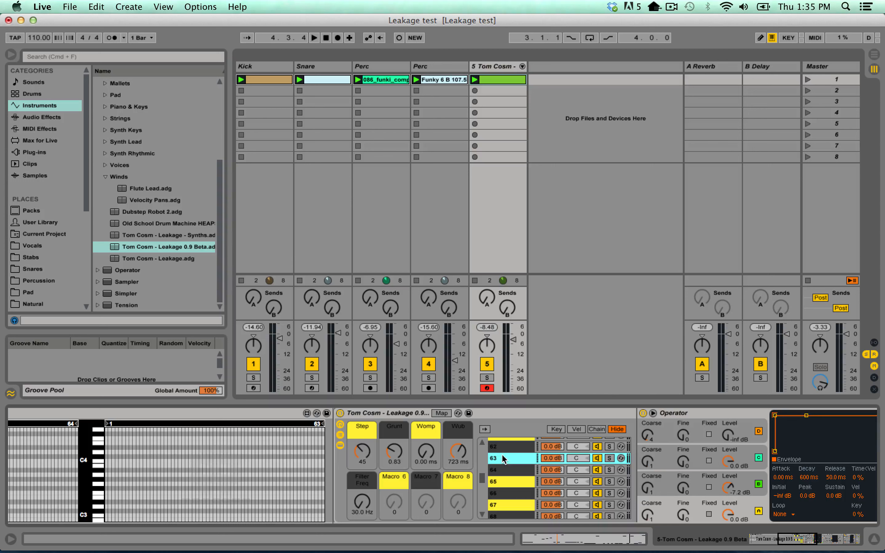
click(506, 446)
click(509, 439)
drag(481, 479, 484, 449)
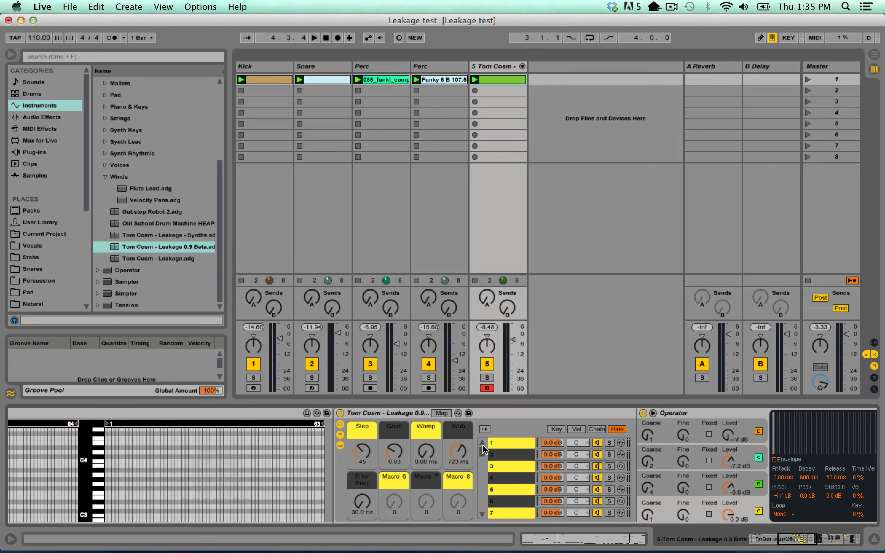
click(491, 496)
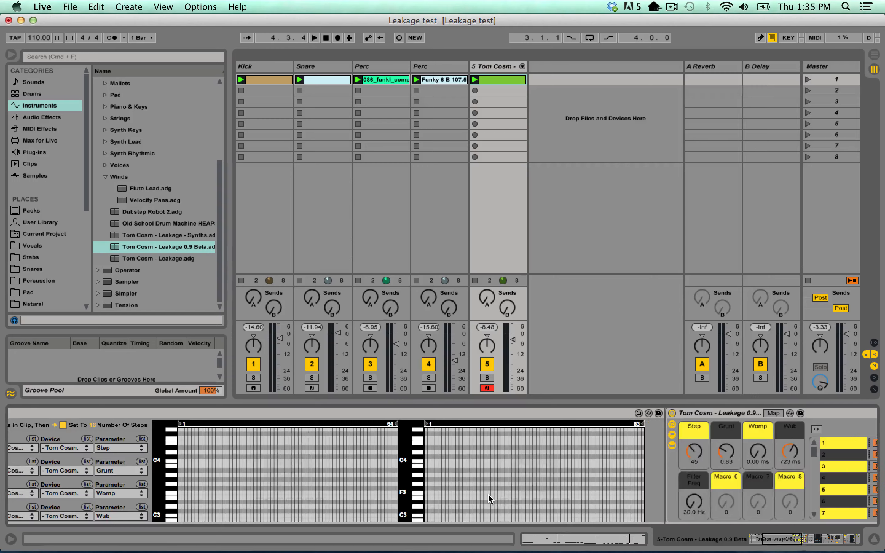
Step: Compare the Operator oscillator settings of chains 1 to 7 and those around chain 30 in the Leakage rack
scroll(488, 496, right, 3)
click(559, 444)
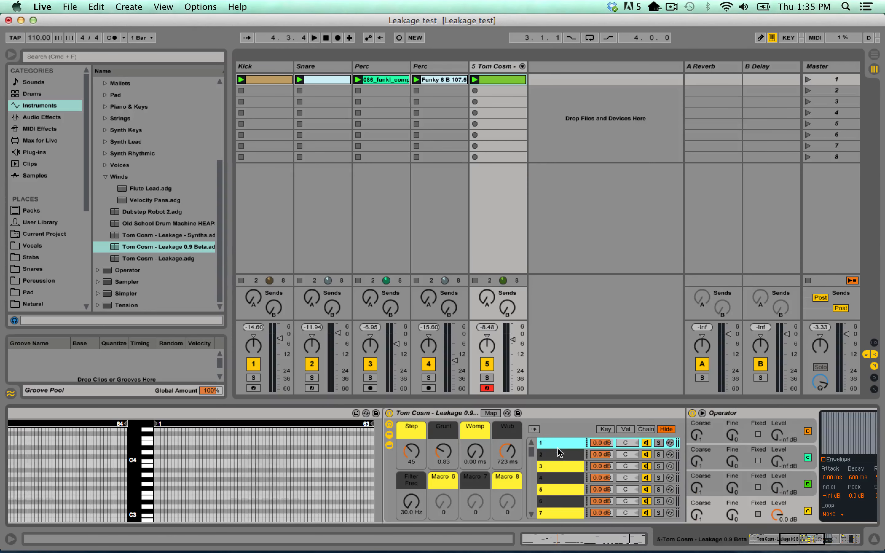
click(555, 455)
click(551, 467)
click(551, 479)
click(551, 490)
click(551, 501)
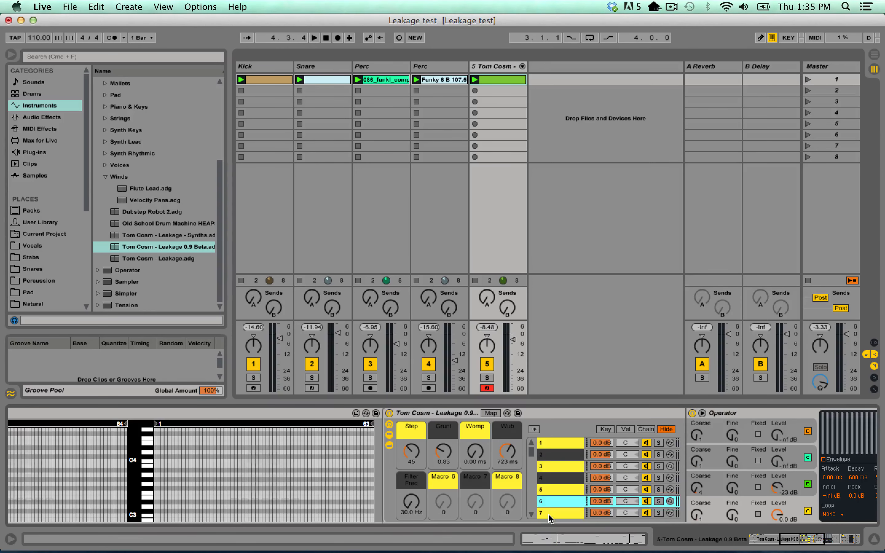
click(550, 513)
scroll(549, 506, down, 8)
click(543, 489)
scroll(542, 490, down, 4)
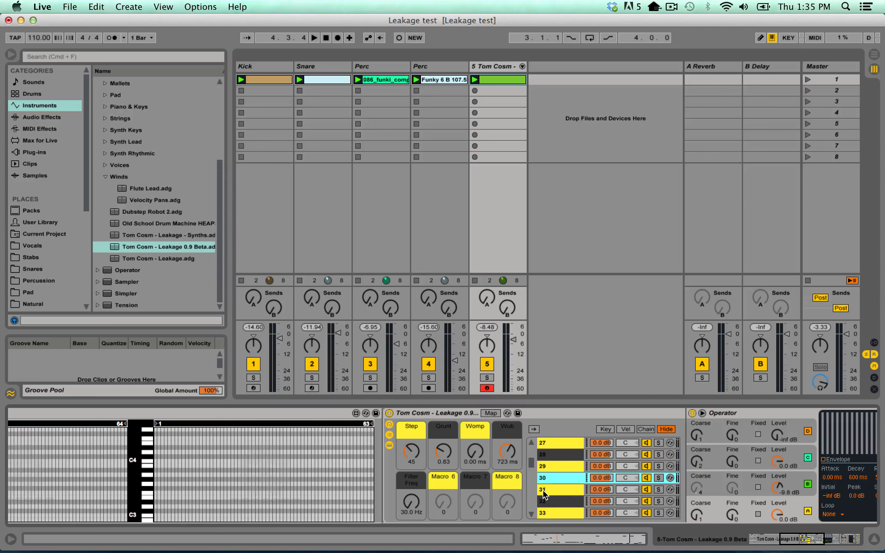
click(545, 488)
Step: Hide the outer Leakage rack's macro controls, and play the clips briefly to watch the step sequencer run
scroll(389, 477, left, 8)
scroll(388, 476, left, 10)
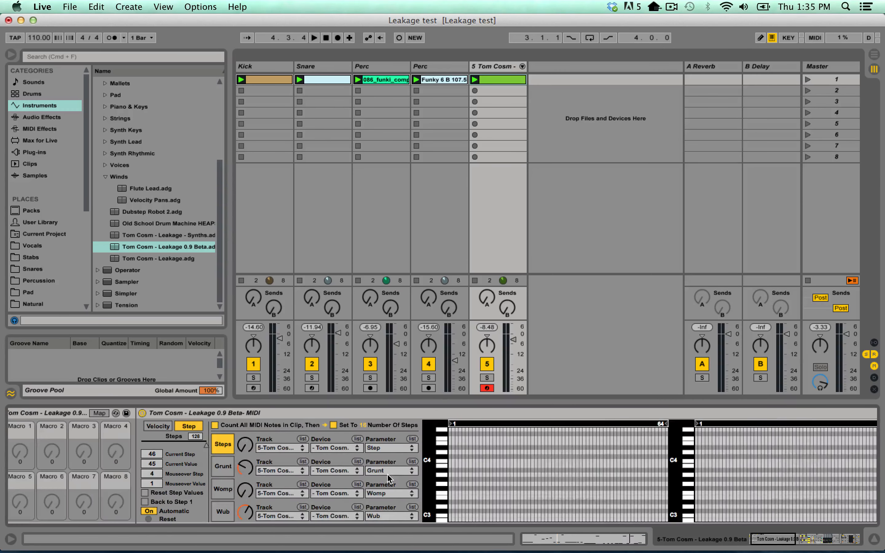
click(22, 426)
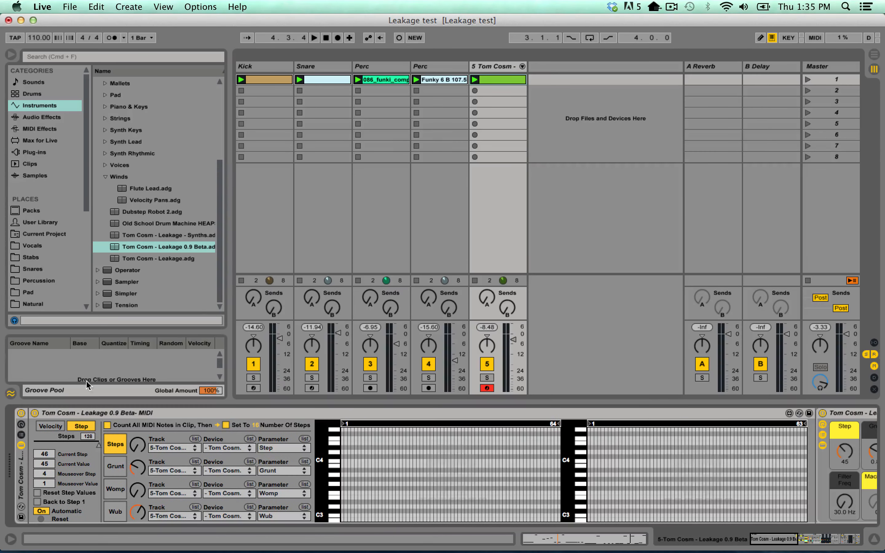
click(475, 80)
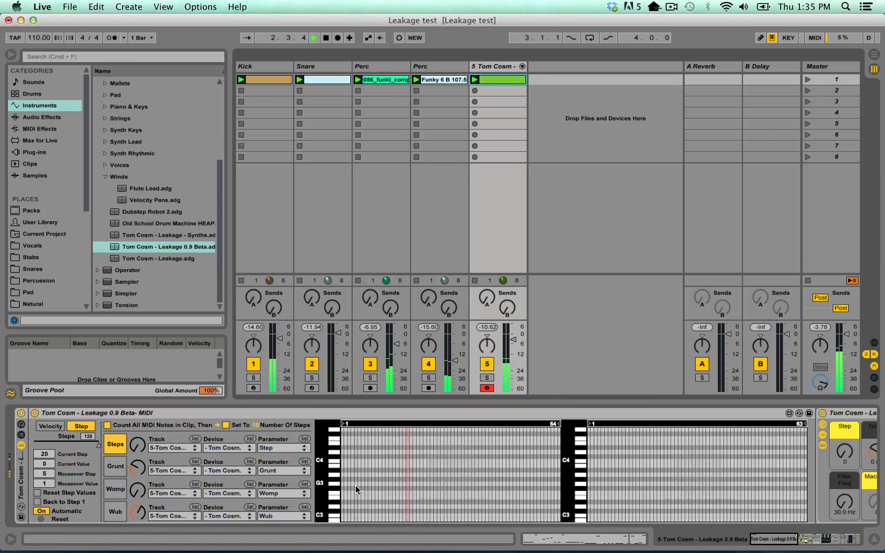
key(space)
Step: Draw scattered step values in the lowest octaves of the first 64-step grid, and sweep them back down to the lowest rows
drag(321, 497, 321, 424)
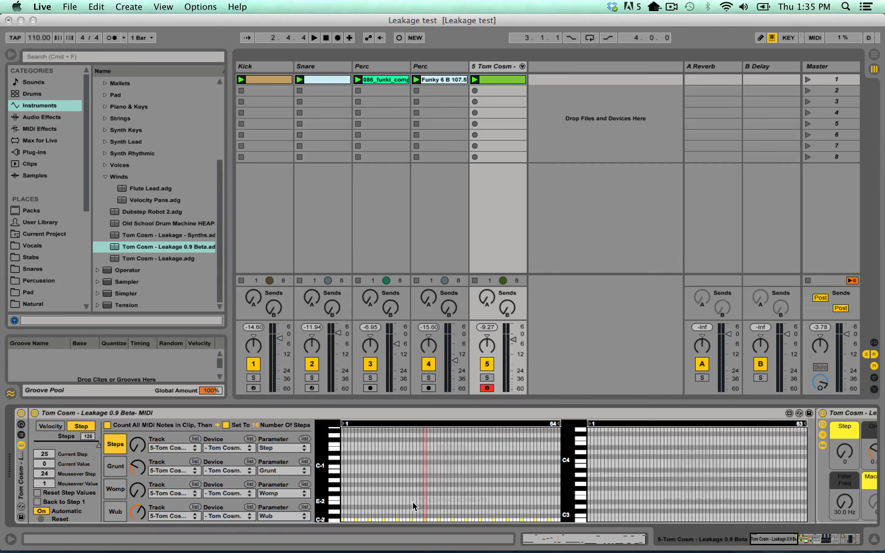
click(359, 475)
click(387, 462)
click(415, 475)
click(525, 476)
click(503, 497)
click(477, 472)
click(463, 488)
click(115, 446)
click(443, 453)
click(418, 454)
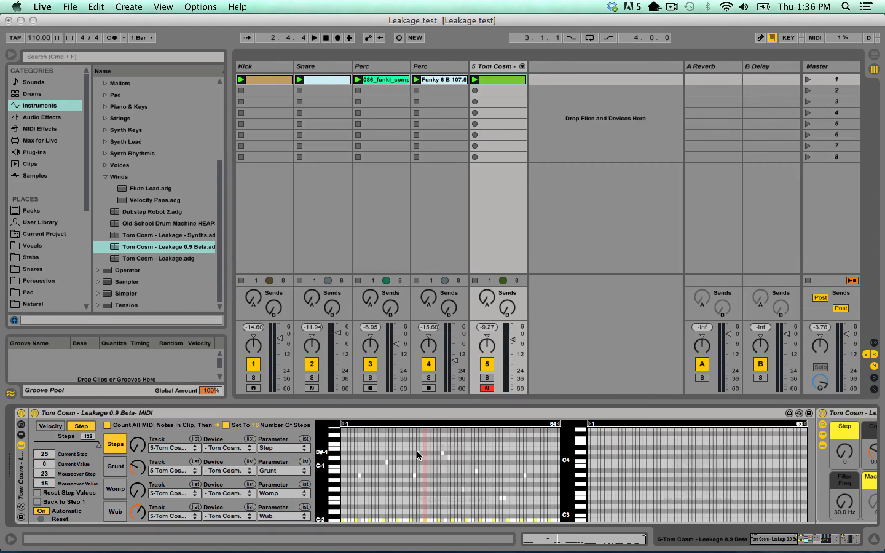
click(404, 471)
click(392, 490)
click(373, 489)
mouse_move(346, 517)
mouse_down()
mouse_move(540, 523)
mouse_move(289, 516)
mouse_up()
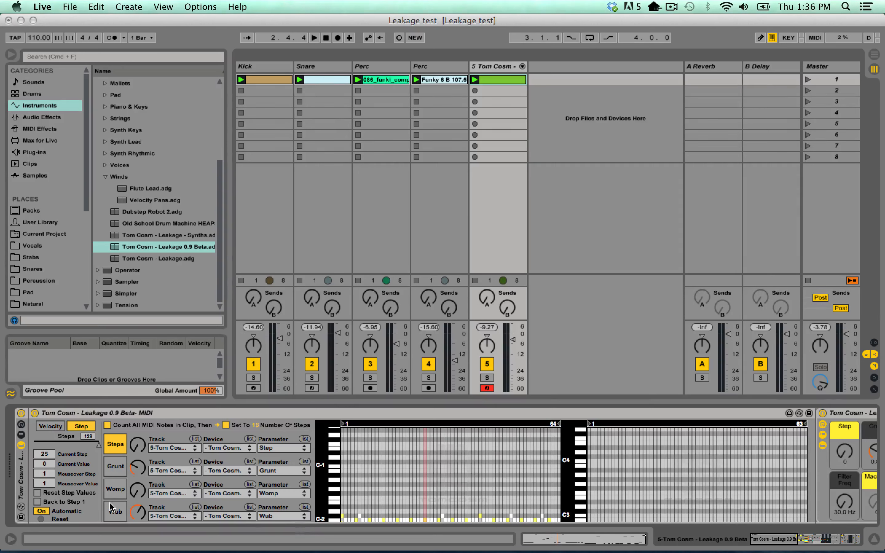
Step: Reset the sequencer's step values, and play the result with the Leakage track soloed
click(37, 493)
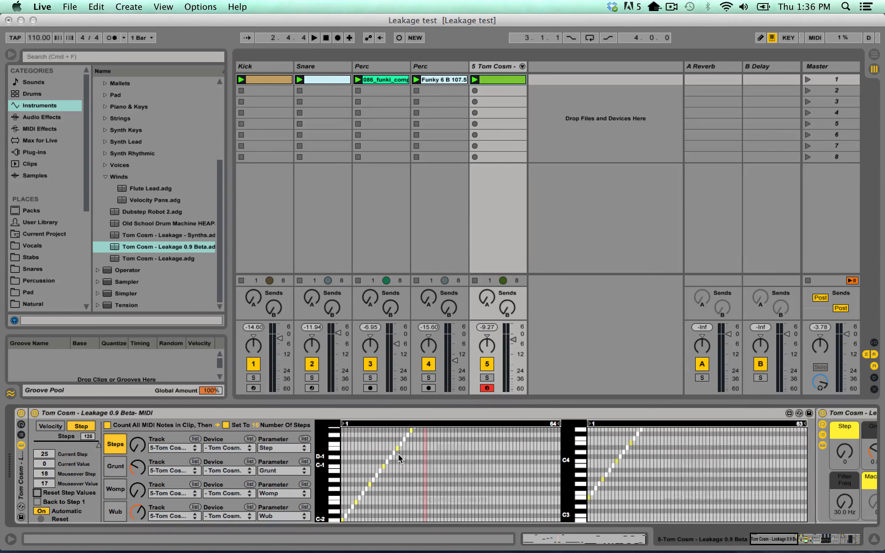
key(space)
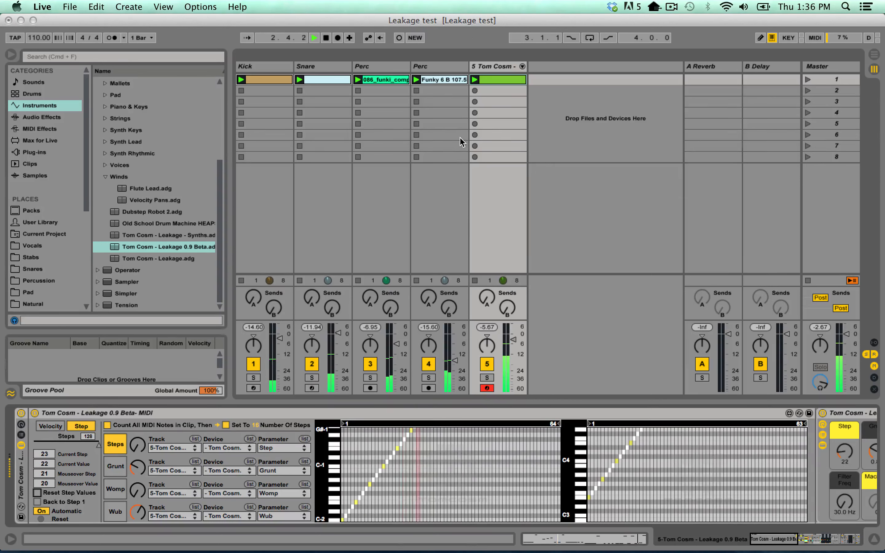
click(487, 378)
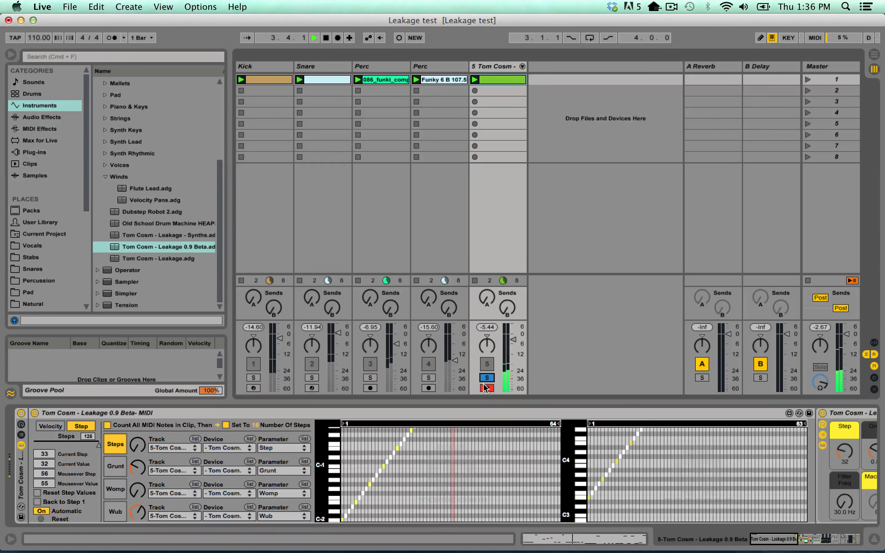
Step: Show the inner rack's chain select zones and examine how the selector moves through the chains during playback
scroll(600, 461, right, 15)
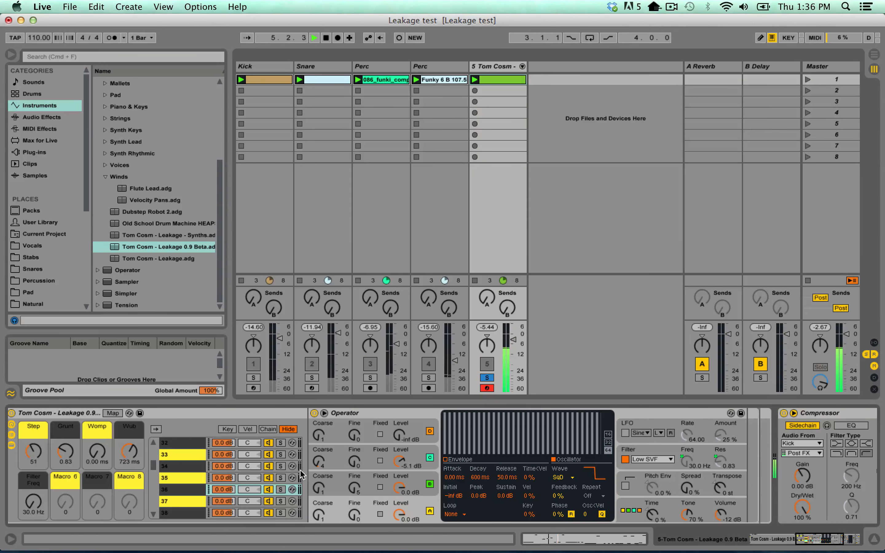
click(268, 429)
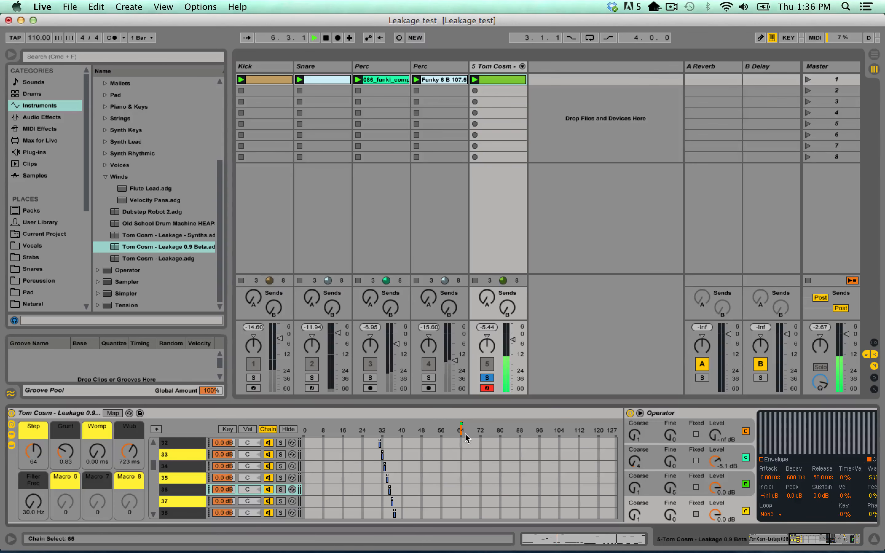
scroll(406, 445, right, 8)
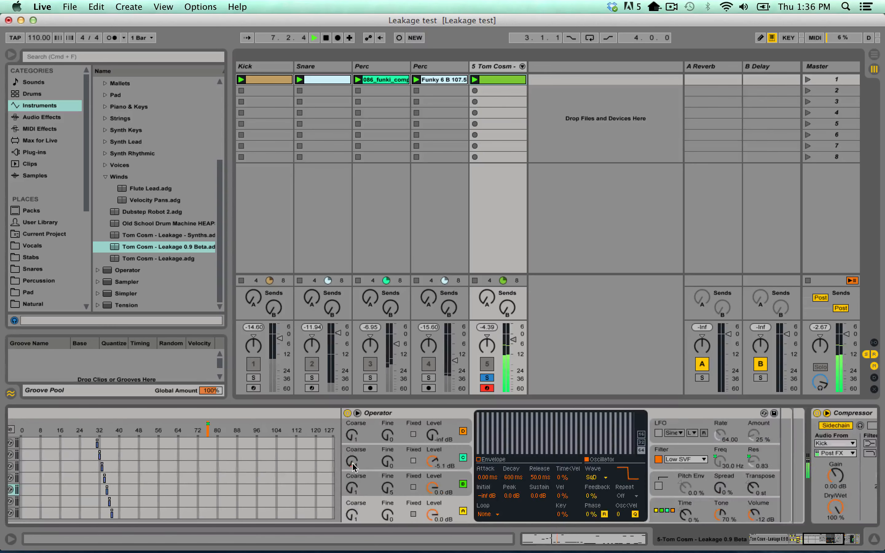
scroll(329, 461, left, 6)
scroll(289, 466, down, 10)
scroll(275, 470, down, 11)
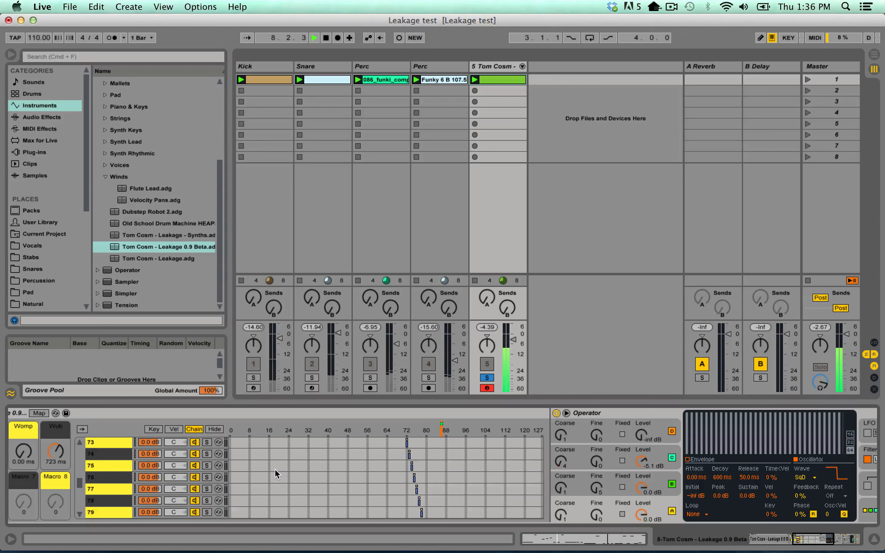
scroll(231, 492, left, 8)
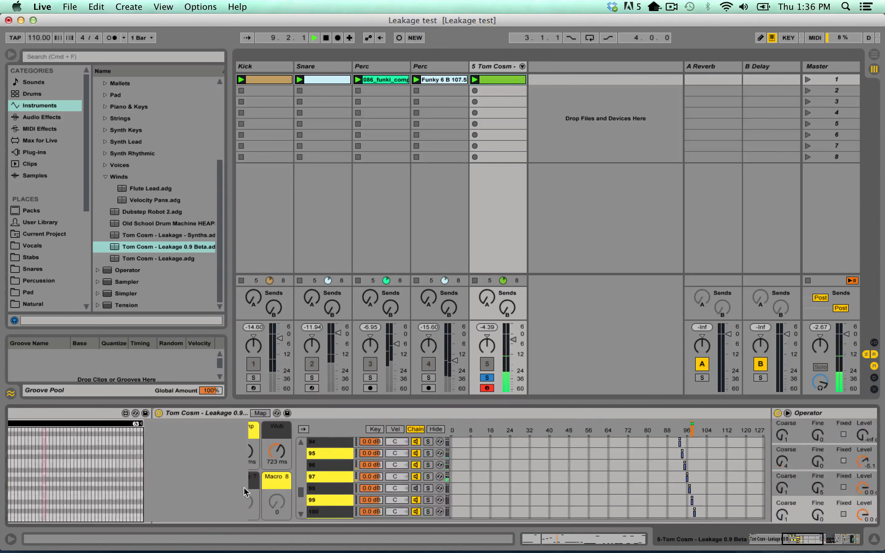
click(470, 492)
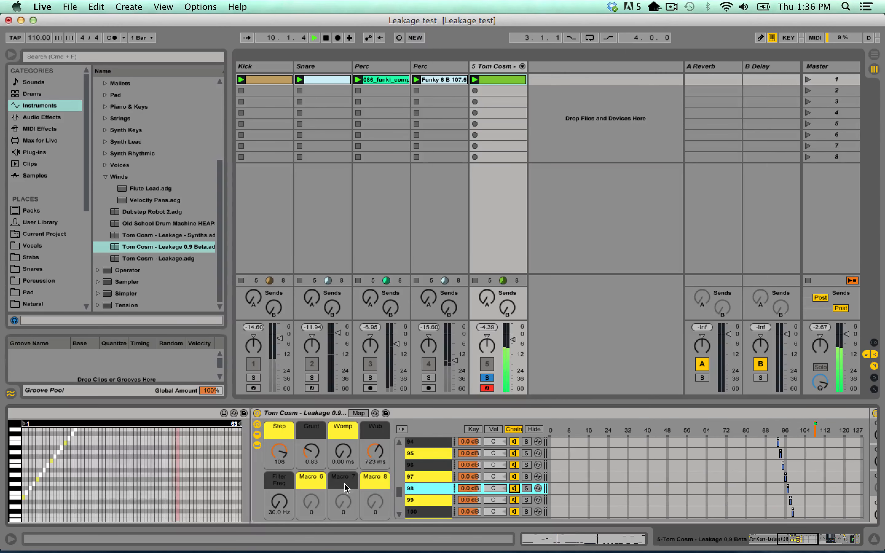
Step: Reduce the MIDI sequencer's number of steps to 4 and play the soloed Leakage track
scroll(344, 471, left, 10)
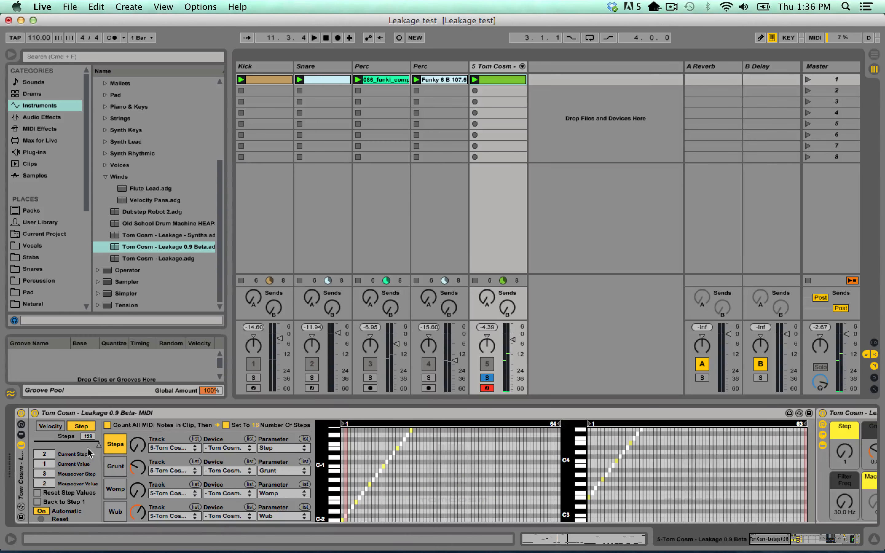
drag(90, 446, 36, 445)
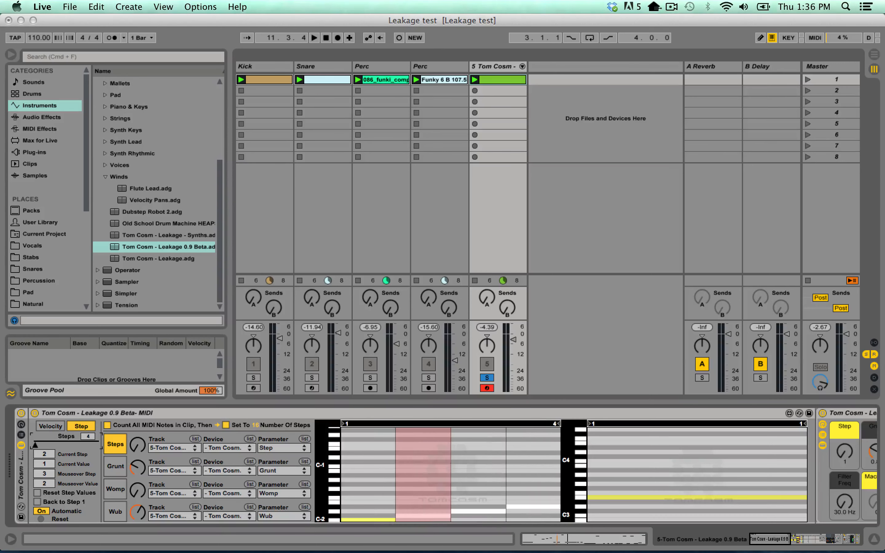
key(space)
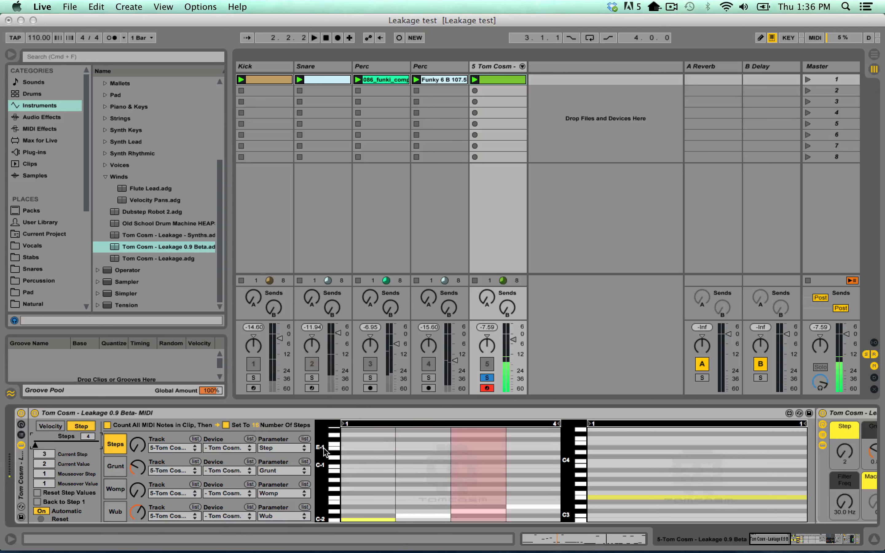
Step: Shift the first grid's note range up to C1–C8, spread the four step values across it, and play the soloed track
key(space)
mouse_move(374, 452)
mouse_down()
mouse_move(372, 426)
mouse_move(365, 445)
mouse_up()
drag(323, 474, 317, 473)
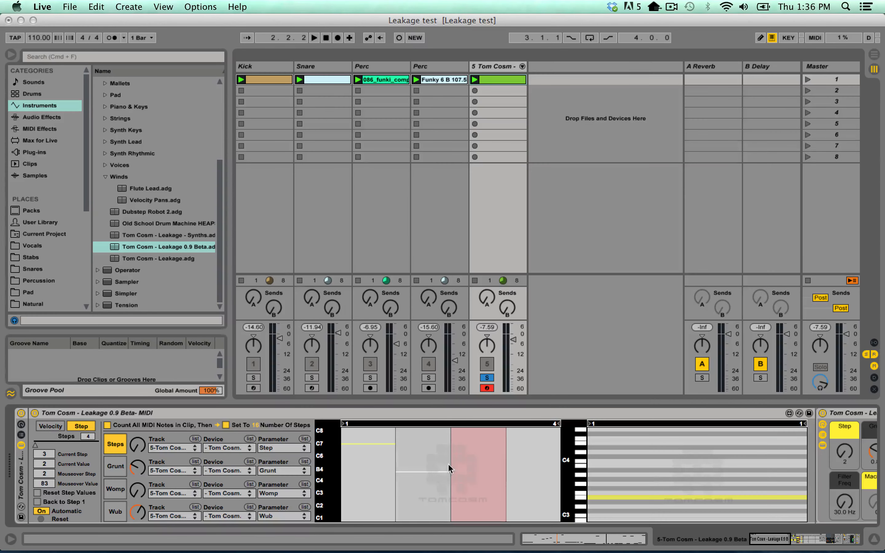
key(space)
click(524, 487)
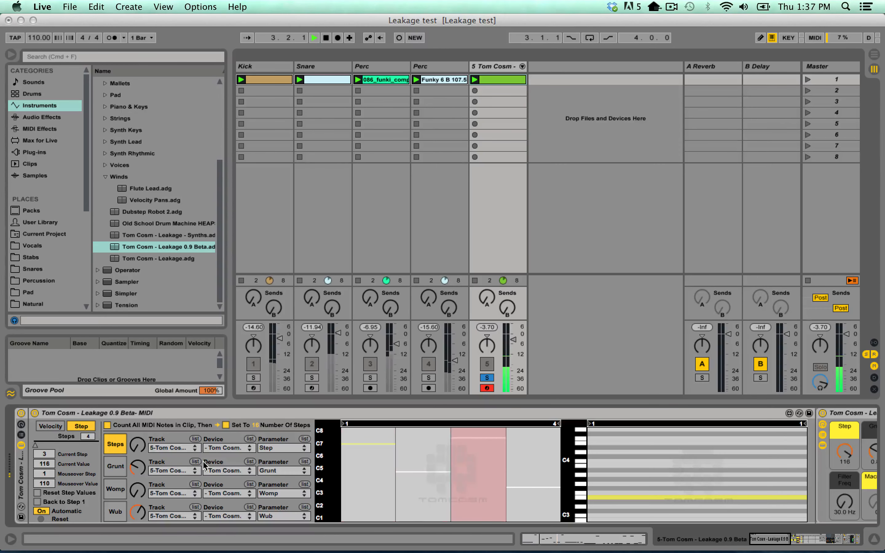
key(space)
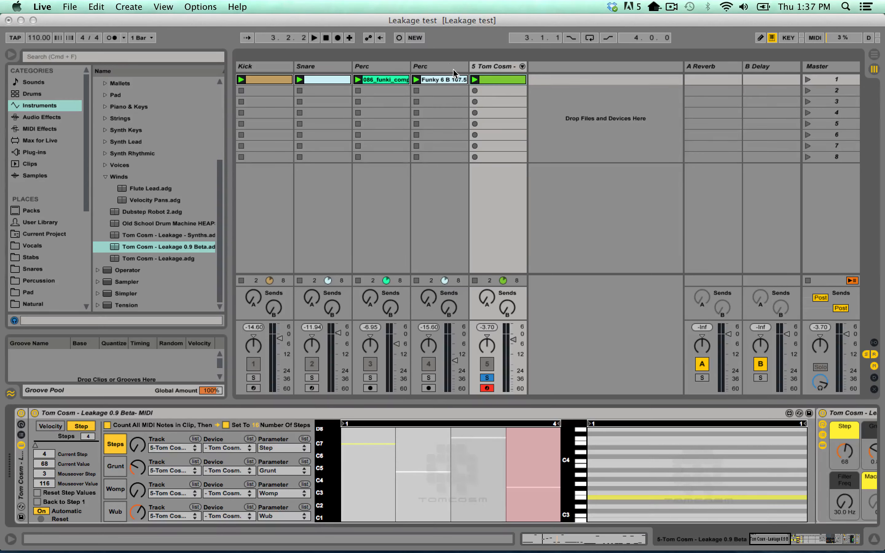
Step: Inspect the bass clip's notes, count all MIDI notes in the clip, and set the sequencer's number of steps to 24
click(499, 79)
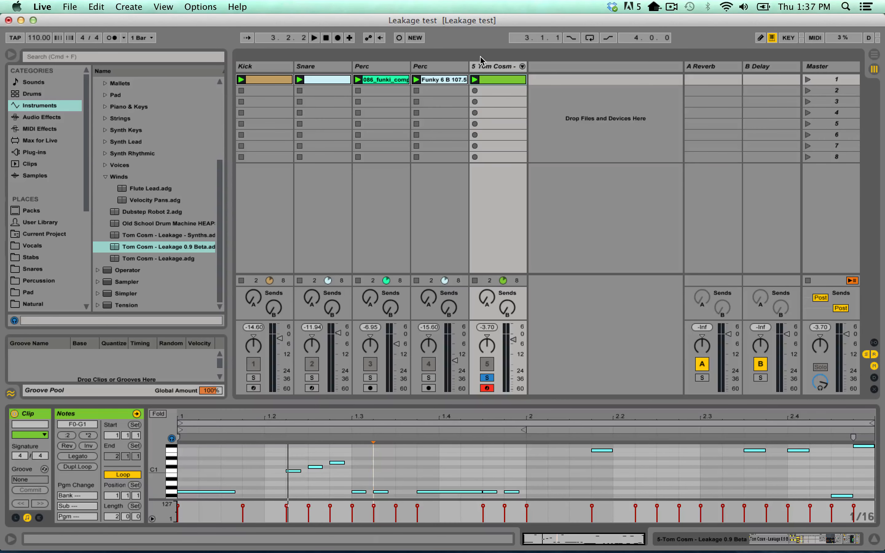
click(483, 66)
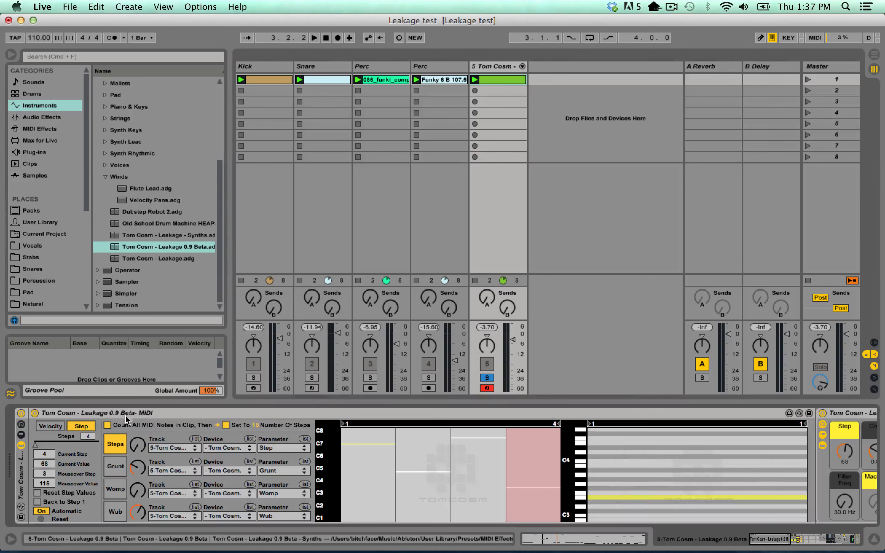
click(107, 425)
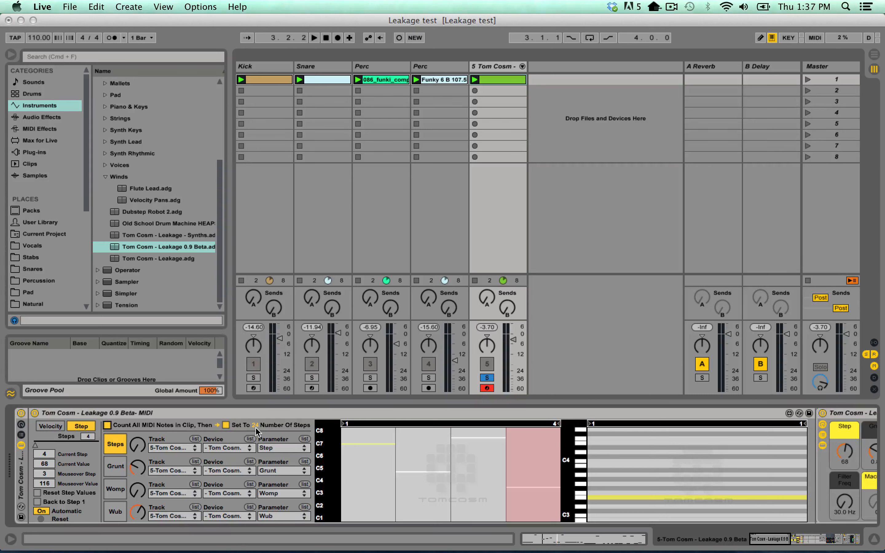
click(226, 426)
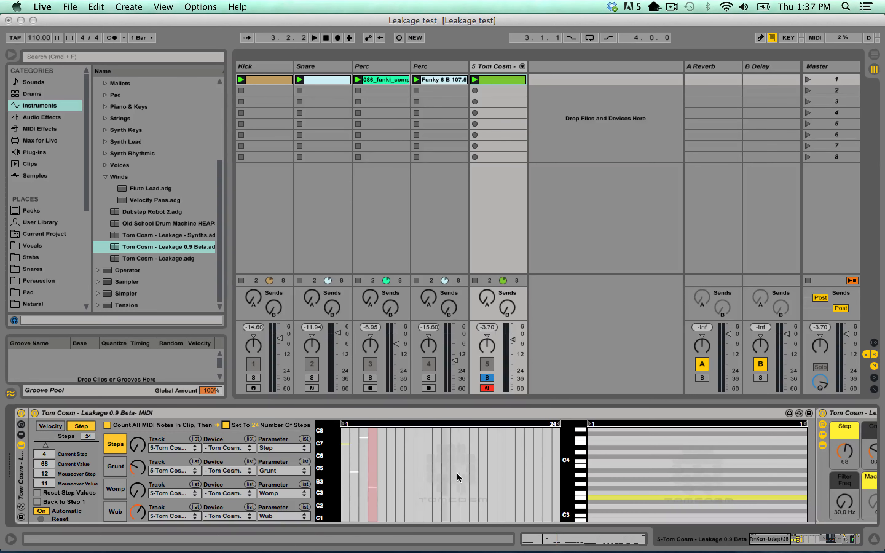
click(41, 511)
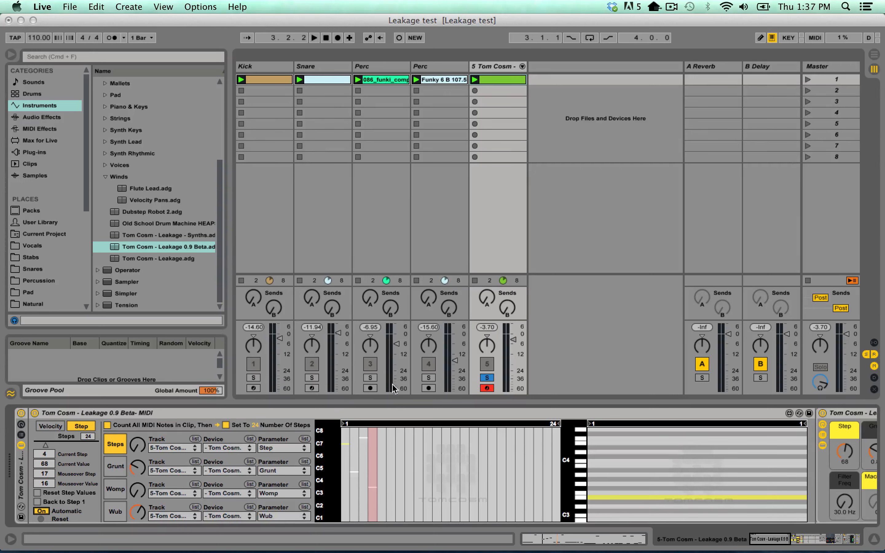
Step: Draw scattered values across all 24 steps of the Steps lane and play the pattern
key(space)
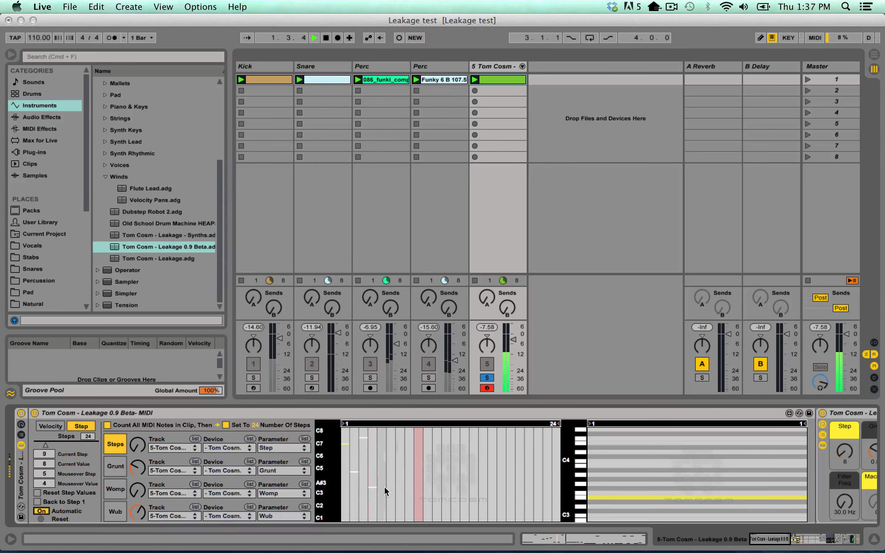
key(space)
mouse_move(384, 487)
mouse_down()
mouse_move(485, 445)
mouse_move(431, 427)
mouse_move(533, 488)
mouse_move(471, 488)
mouse_move(395, 509)
mouse_move(501, 498)
mouse_move(465, 490)
mouse_move(488, 486)
mouse_move(470, 491)
mouse_move(475, 473)
mouse_up()
key(space)
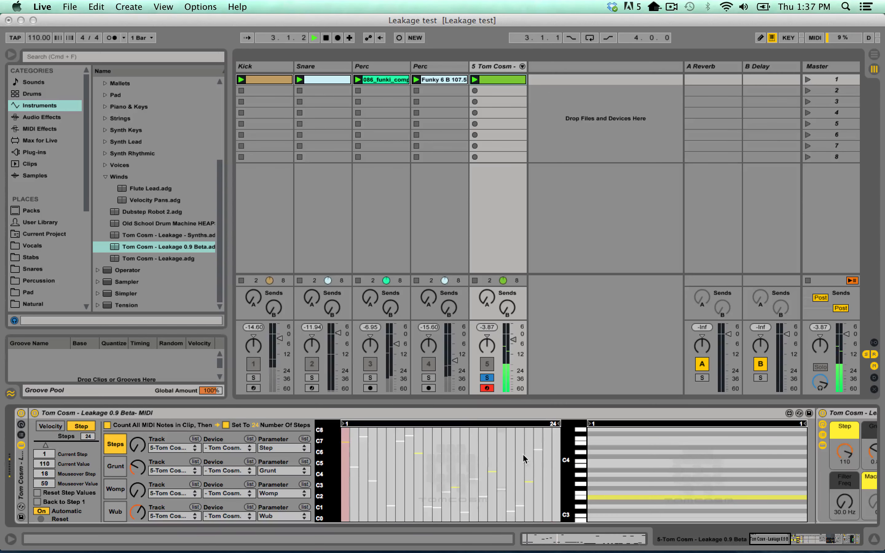
key(space)
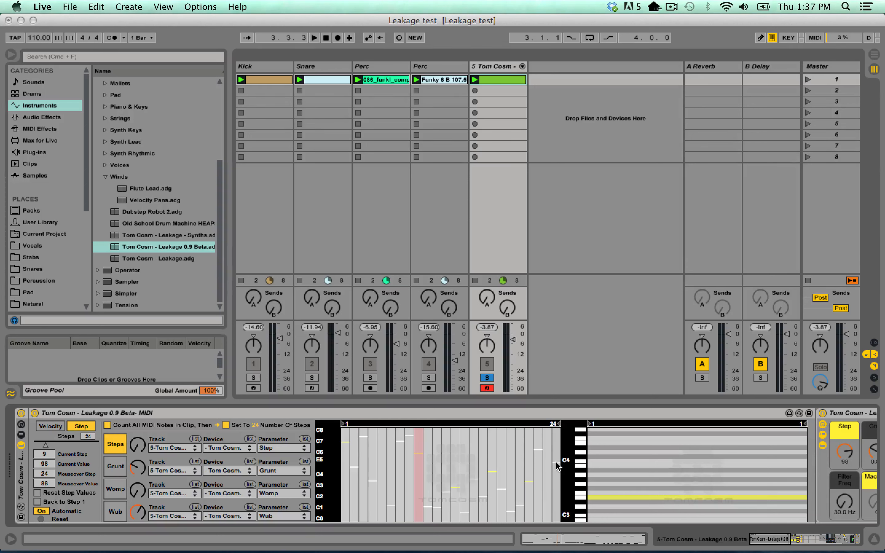
drag(553, 475, 553, 469)
key(space)
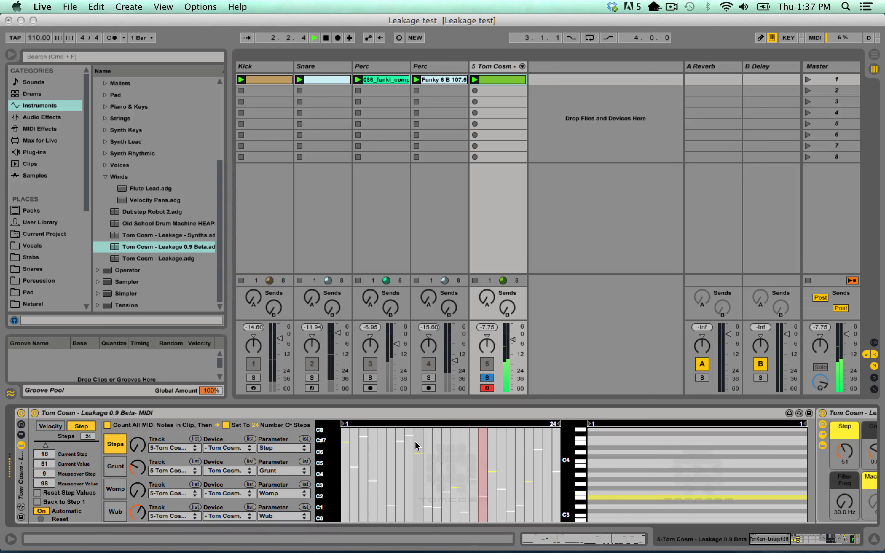
Step: Level the Steps lane to 75 with its dial, then redraw scattered values across the 24 steps and refine individual ones during playback
mouse_move(135, 449)
mouse_down()
mouse_move(135, 418)
mouse_move(135, 431)
mouse_up()
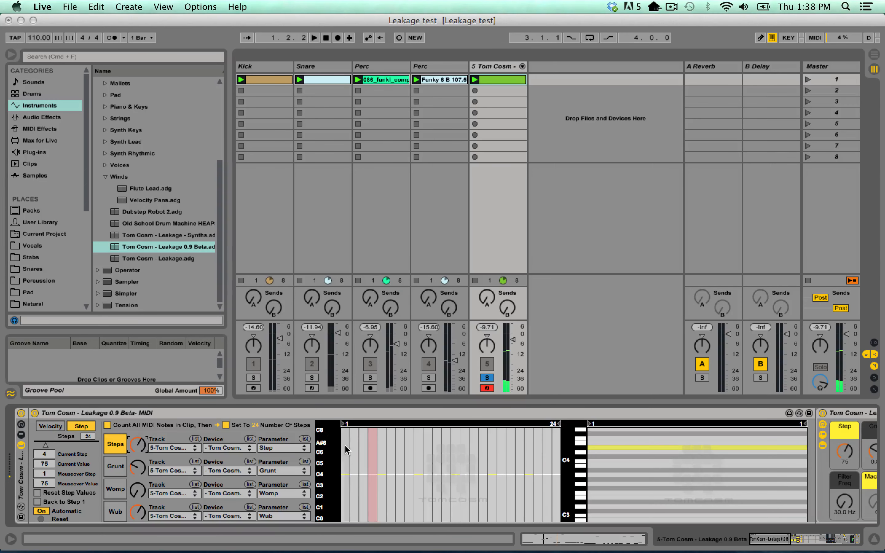
drag(516, 465, 553, 492)
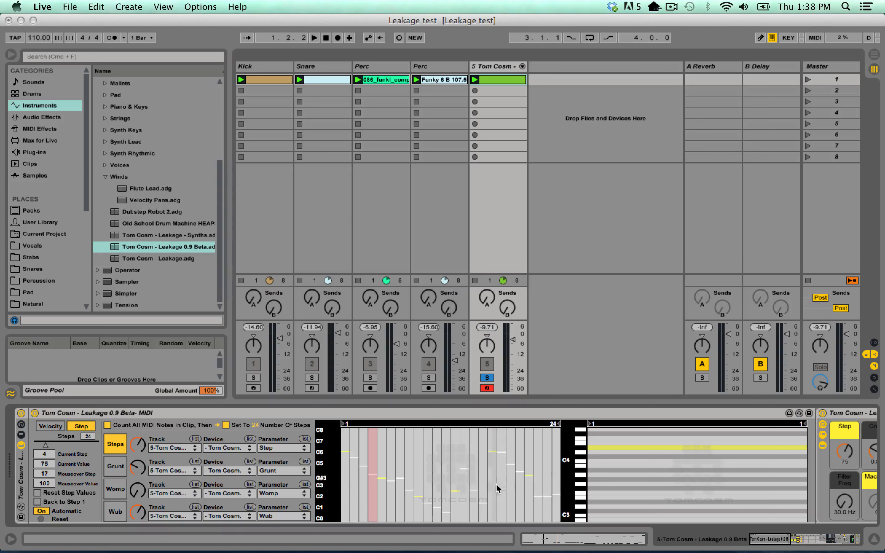
drag(400, 474, 390, 471)
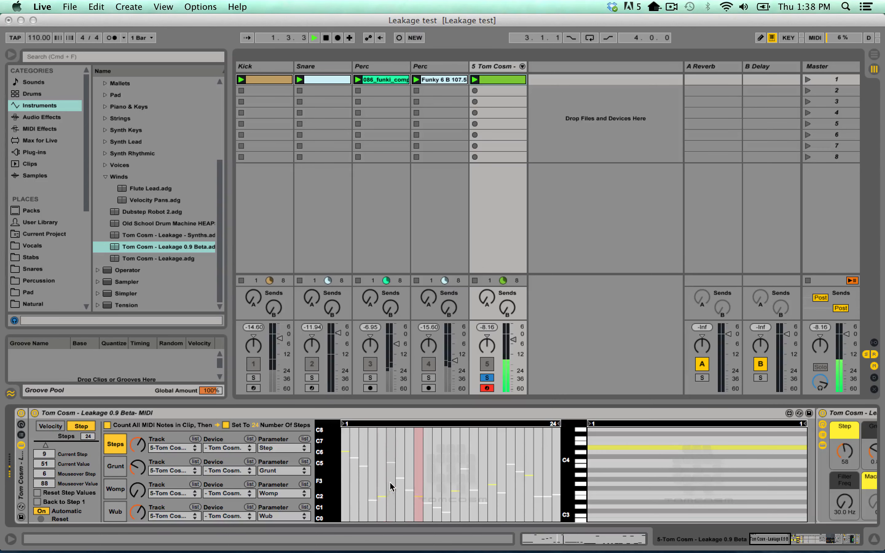
click(432, 462)
click(429, 442)
click(547, 481)
click(536, 515)
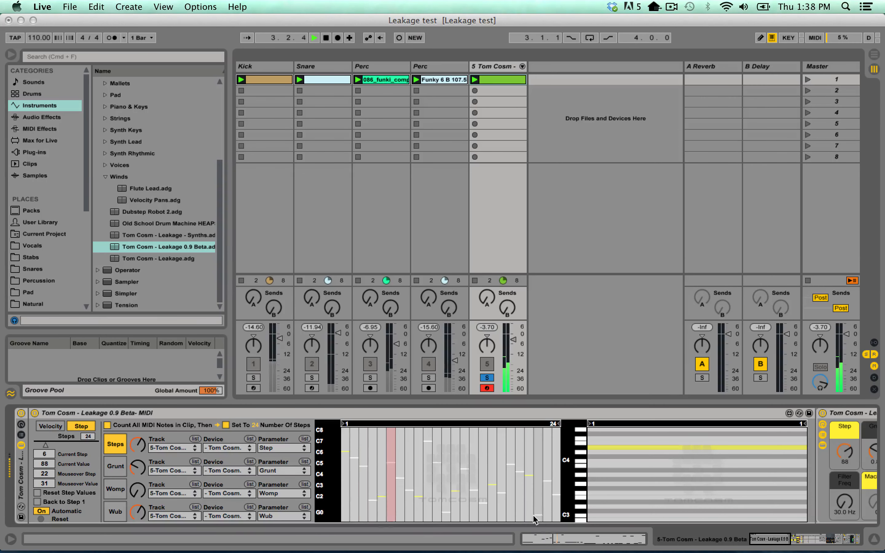
Step: Show the Grunt lane and raise all of its step values together with its dial, playing the track to hear the effect
click(115, 468)
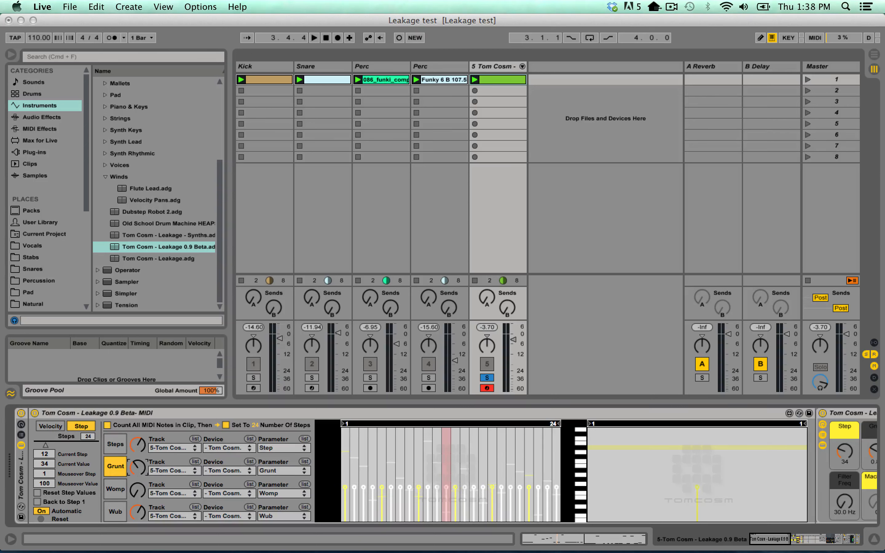
mouse_move(137, 467)
mouse_down()
mouse_move(138, 436)
mouse_move(137, 479)
mouse_move(138, 438)
mouse_move(141, 455)
mouse_up()
key(space)
key(space)
key(space)
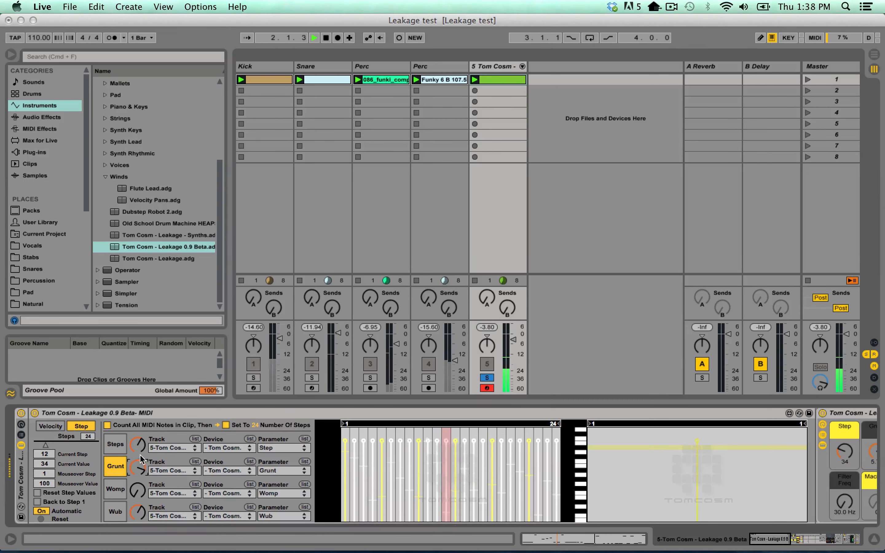
Step: Draw scattered Grunt values across the 24 steps
click(368, 492)
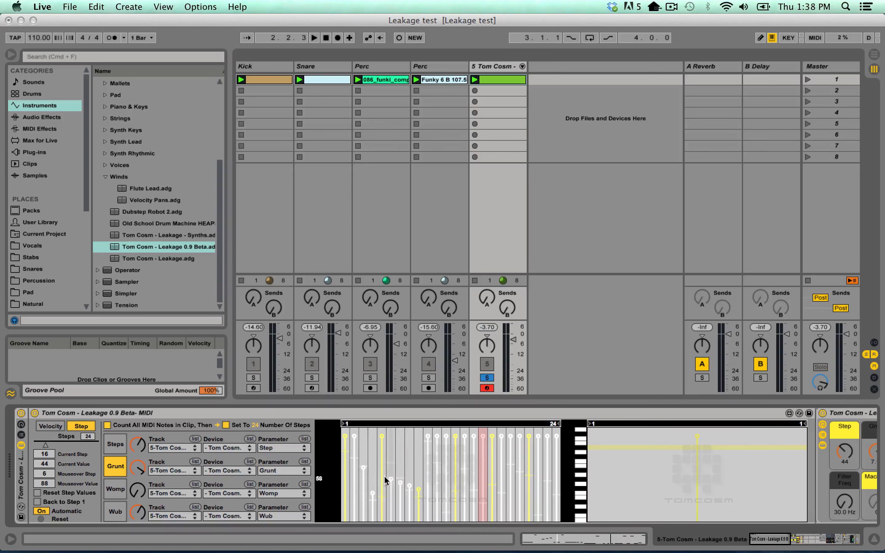
drag(443, 443, 465, 534)
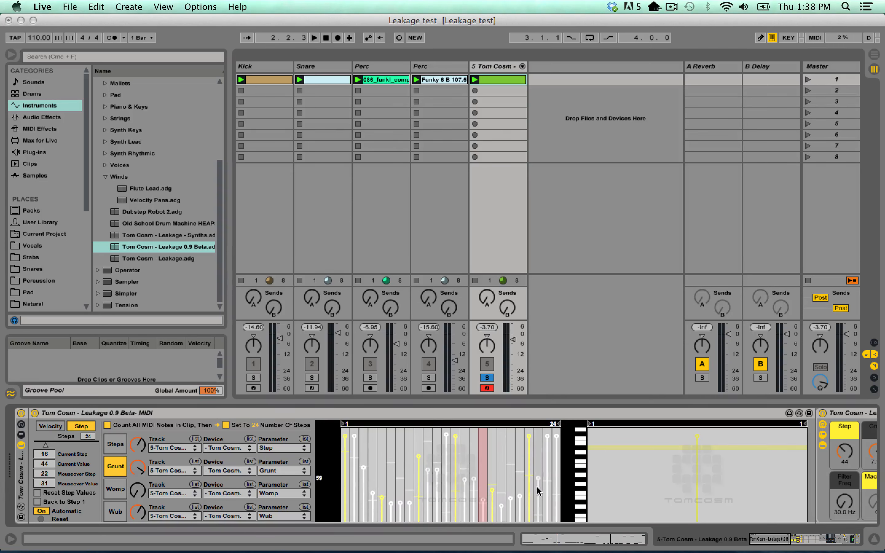
drag(537, 487, 538, 503)
Step: Play the pattern and adjust individual Grunt values on steps 2, 9, 10, 14, 18 to 20 and 23
key(space)
click(547, 489)
click(352, 478)
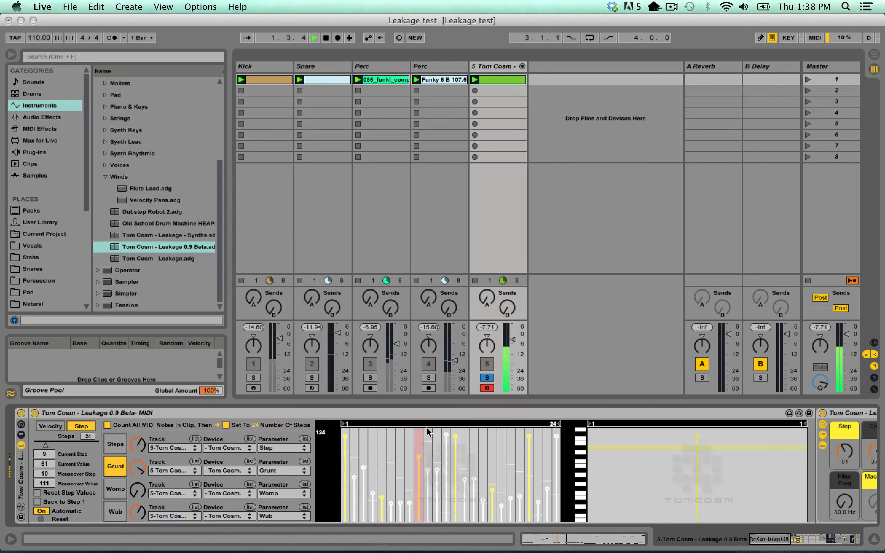
click(428, 439)
click(420, 498)
click(467, 493)
click(516, 481)
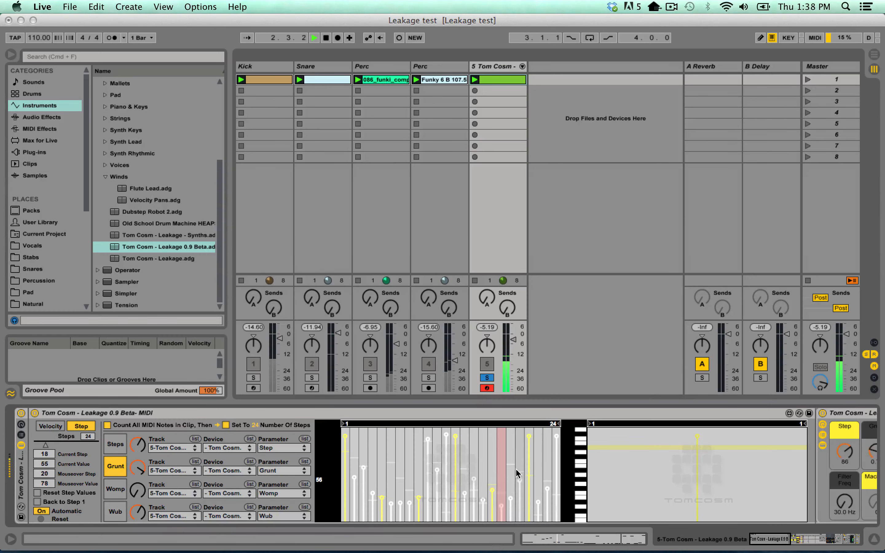
click(500, 470)
click(509, 442)
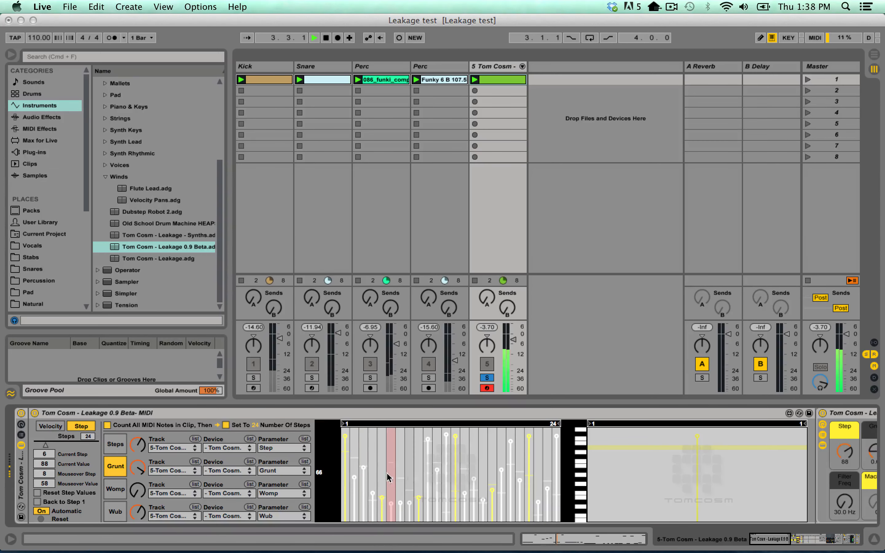
Step: Show the Wub lane and vary all of its step values together with its dial during playback
click(115, 512)
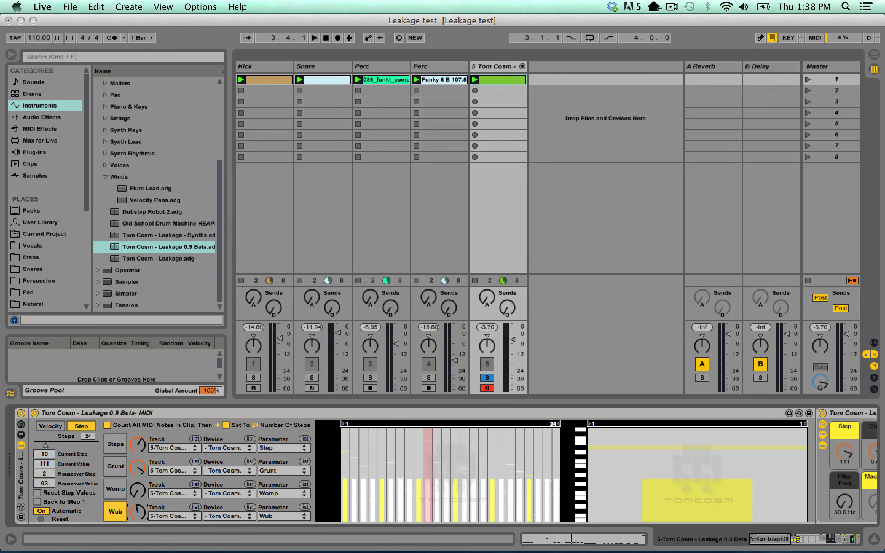
key(space)
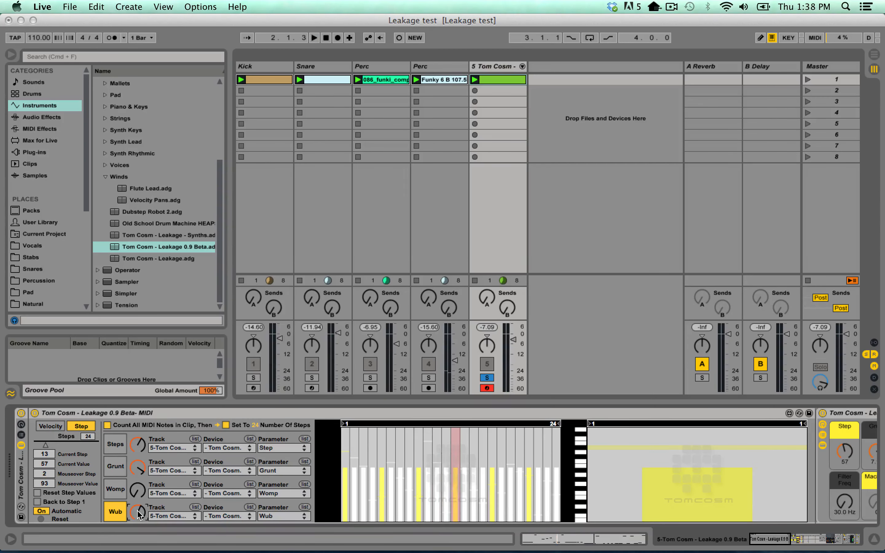
key(space)
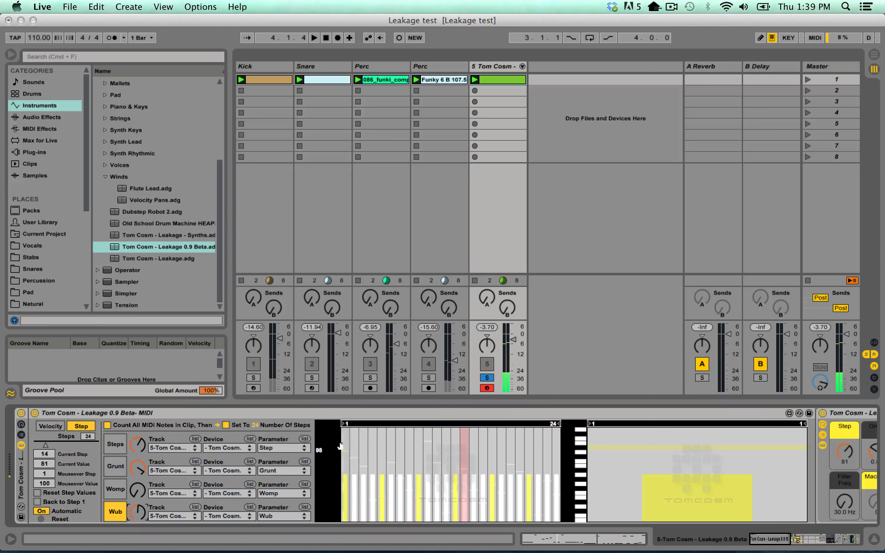
Step: Draw varied Wub values across the 24 steps and raise step 1 close to the maximum while the track plays
mouse_move(460, 444)
mouse_down()
mouse_move(402, 441)
mouse_move(502, 460)
mouse_move(513, 440)
mouse_up()
key(space)
mouse_move(414, 445)
mouse_down()
mouse_move(386, 440)
mouse_move(434, 439)
mouse_move(402, 458)
mouse_move(463, 474)
mouse_move(527, 450)
mouse_move(547, 431)
mouse_up()
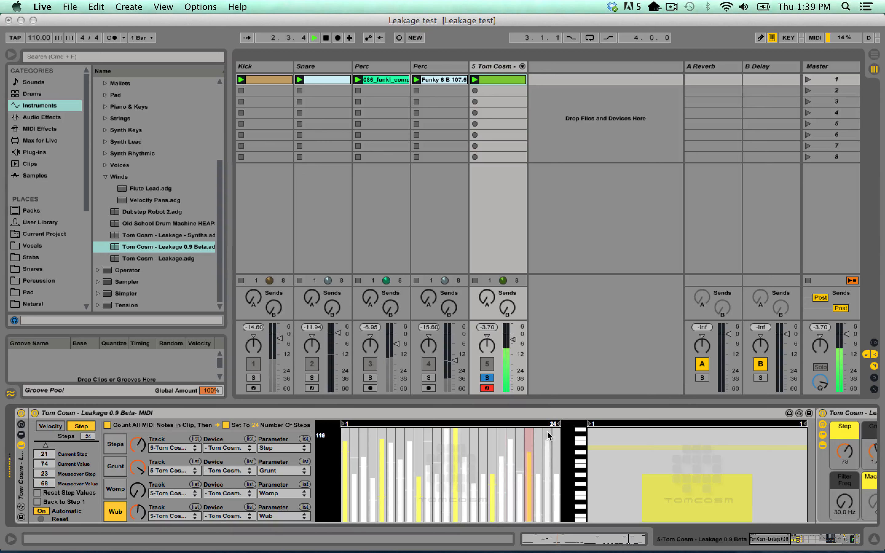
click(346, 431)
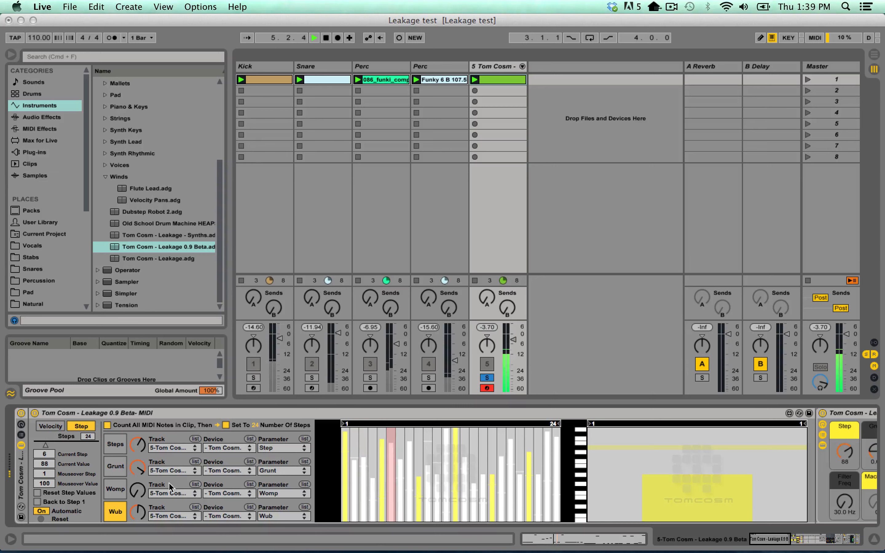
key(space)
Step: Show the Womp lane and raise all of its step values to about the middle with its dial, then play the track
click(117, 492)
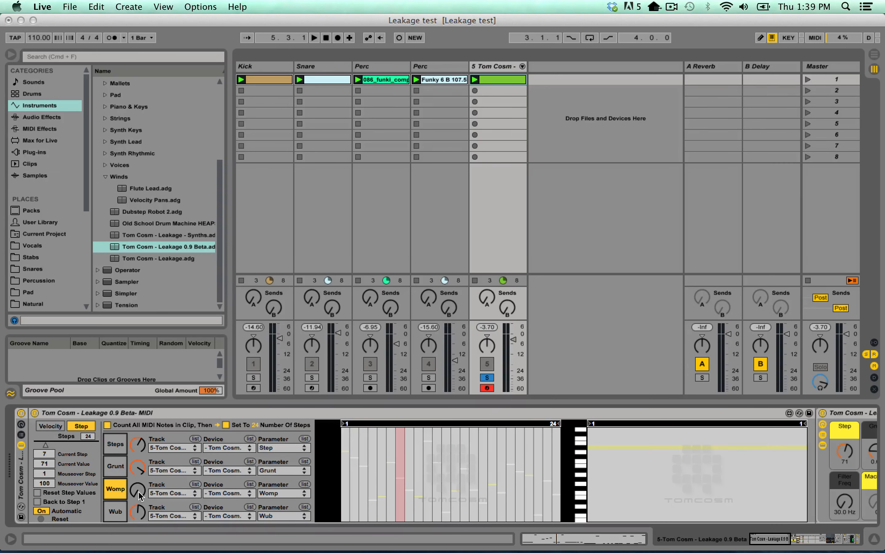
drag(138, 493, 138, 447)
key(space)
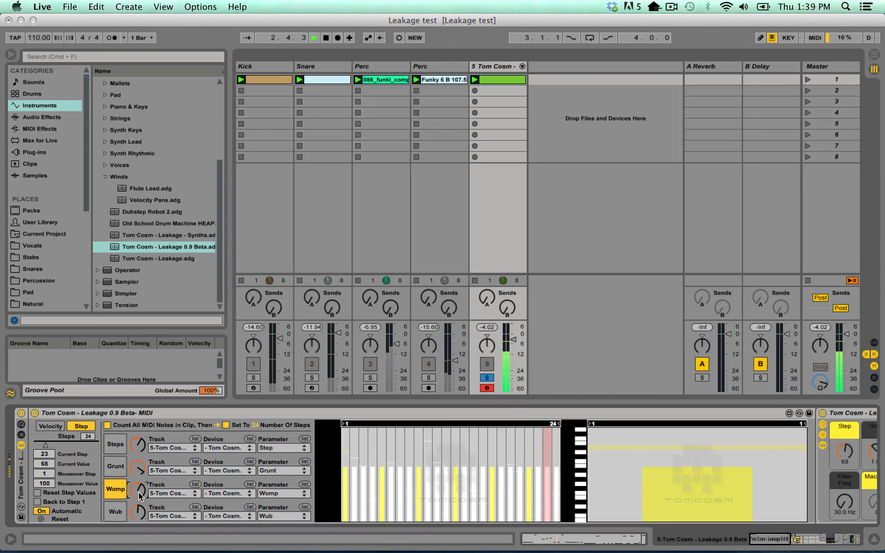
Step: Draw varied Womp values across the 24 steps and reshape several of them while the pattern plays
drag(353, 454, 353, 493)
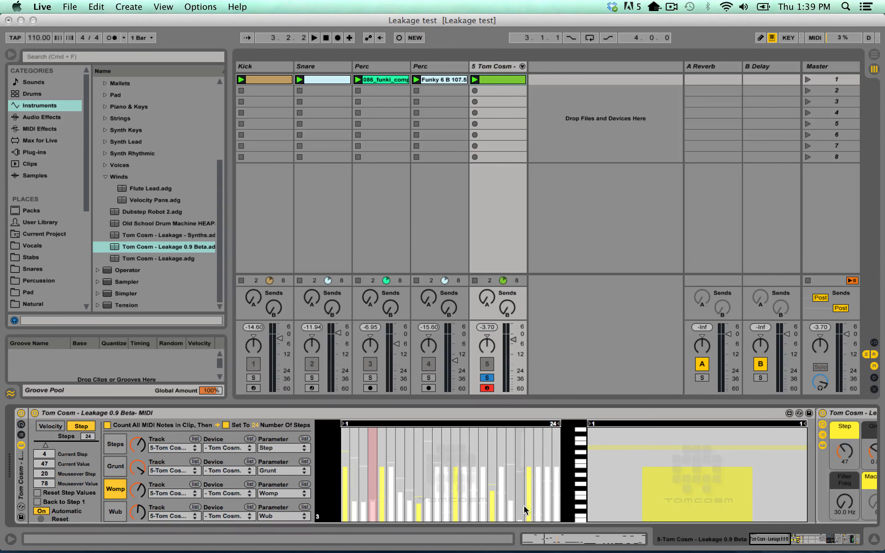
mouse_move(523, 505)
mouse_down()
mouse_move(545, 427)
mouse_move(557, 447)
mouse_up()
key(space)
drag(483, 473, 464, 492)
mouse_move(387, 490)
mouse_down()
mouse_move(352, 458)
mouse_move(370, 501)
mouse_up()
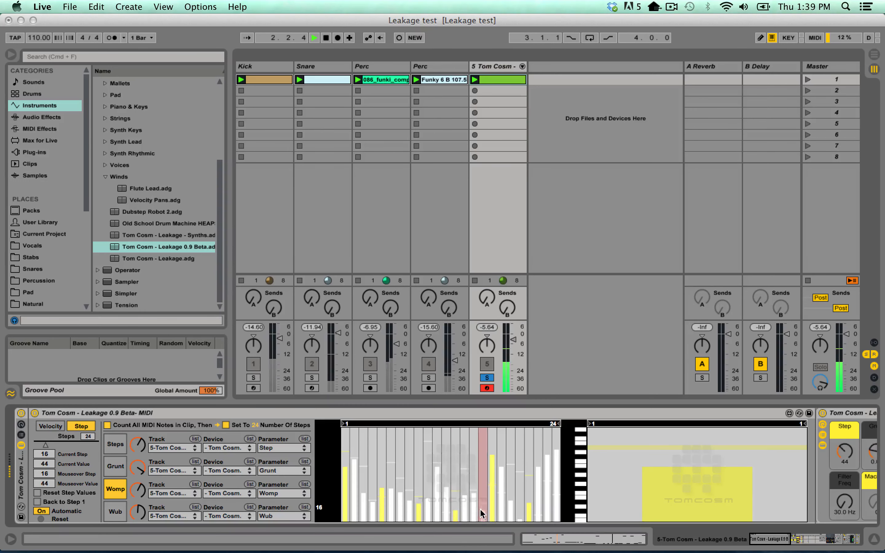
mouse_move(480, 509)
mouse_down()
mouse_move(506, 505)
mouse_move(487, 497)
mouse_up()
mouse_move(345, 506)
mouse_down()
mouse_move(358, 489)
mouse_move(354, 500)
mouse_up()
click(409, 465)
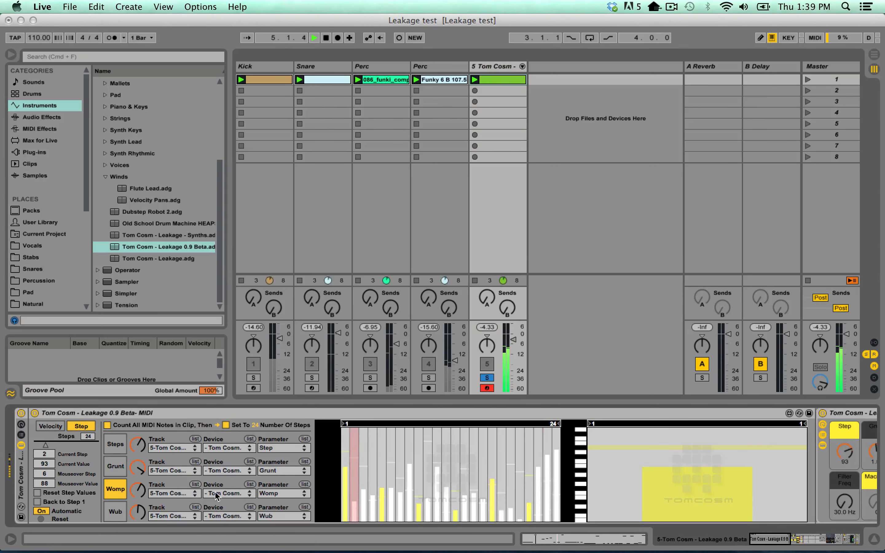
Step: Return to the Wub lane, redraw its values around steps 5 to 15 during playback, and restart the track from the beginning
click(116, 505)
mouse_move(472, 456)
mouse_down()
mouse_move(490, 445)
mouse_move(451, 453)
mouse_move(451, 464)
mouse_move(379, 467)
mouse_up()
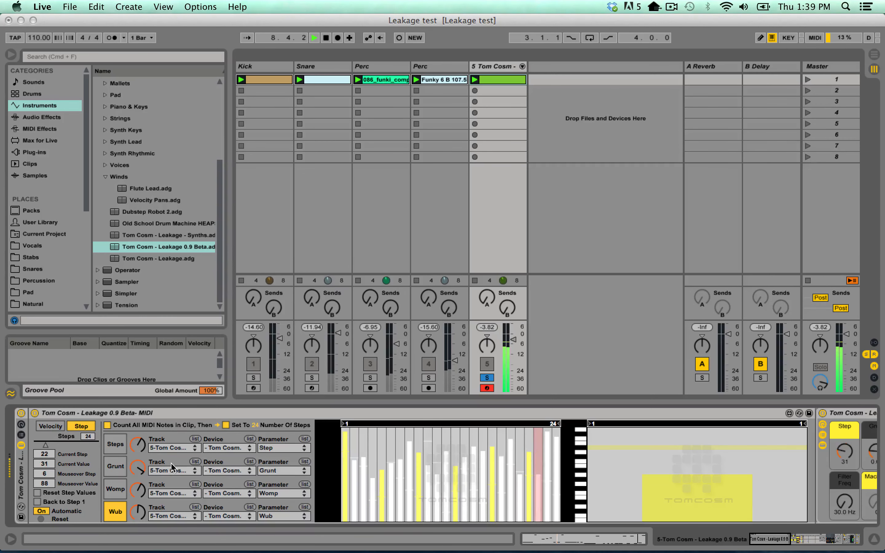
key(space)
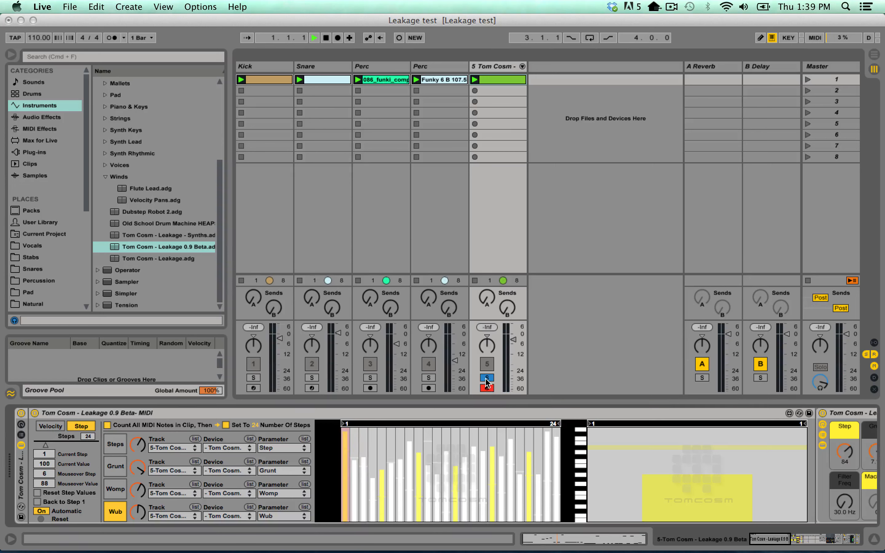
Step: Unsolo the bass track, restart playback with all tracks, and lower the bass track's volume to -5.0 dB
key(space)
click(485, 379)
key(space)
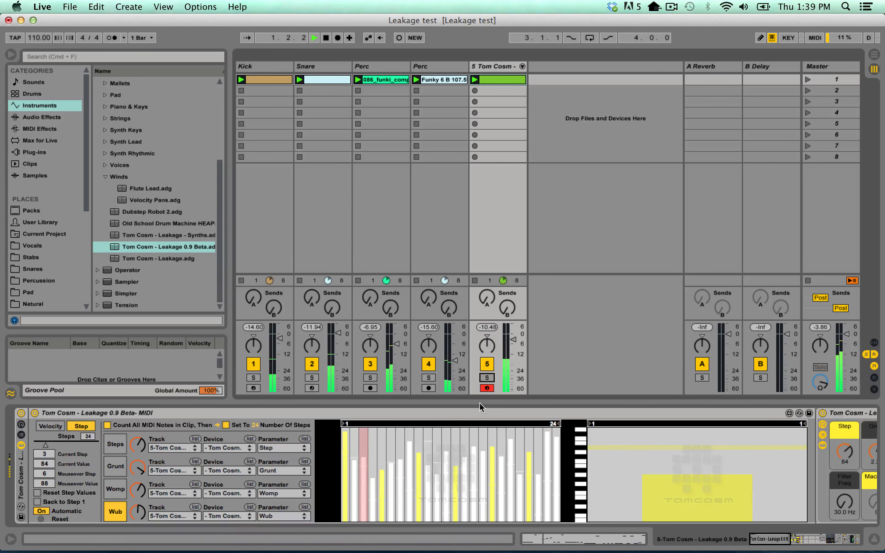
drag(507, 355, 507, 358)
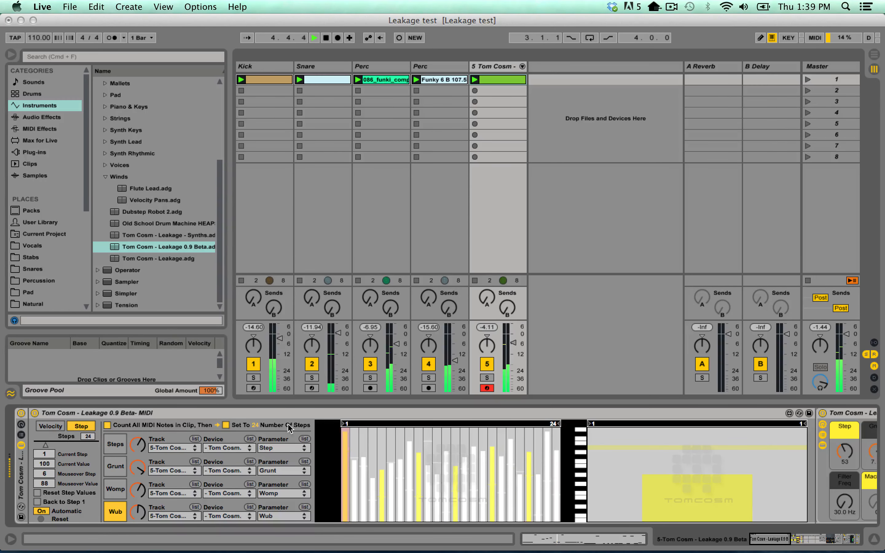
Step: Return to the Steps lane, restart playback, and redraw the sound values across the steps, setting the last two very high
click(115, 489)
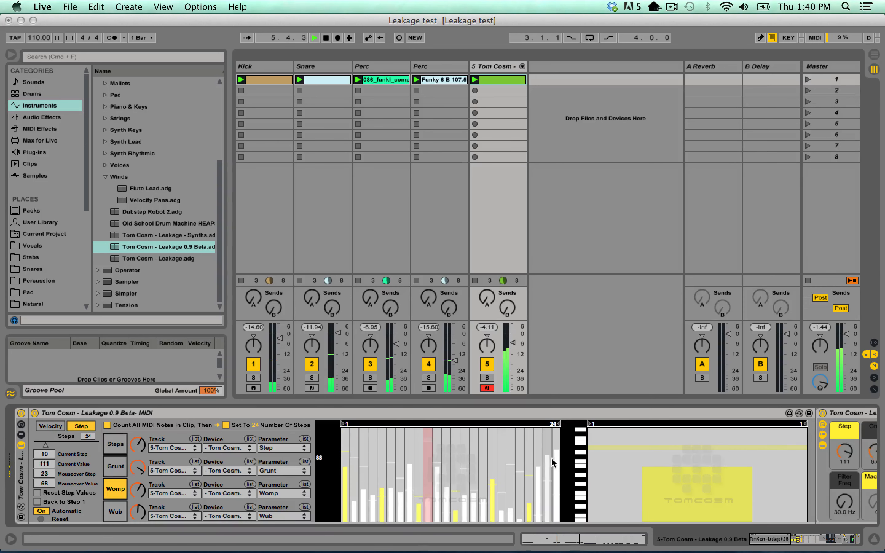
click(108, 445)
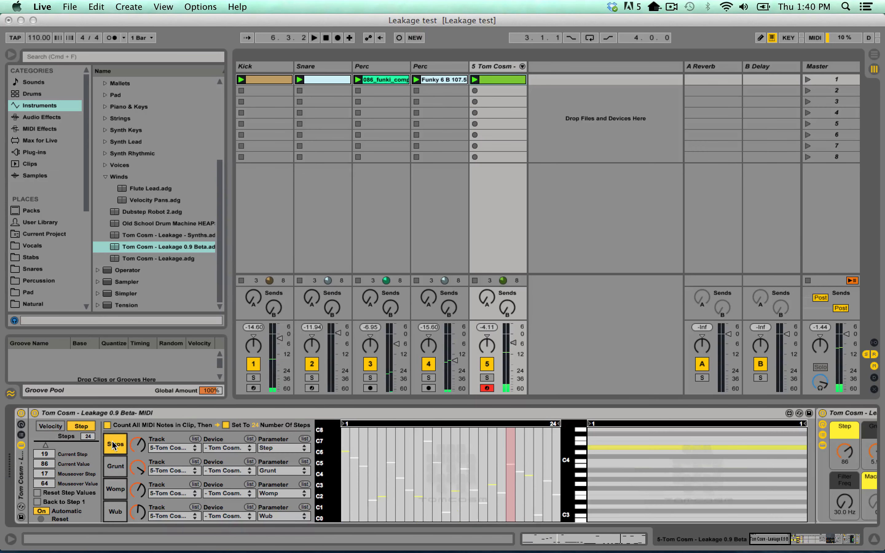
key(space)
mouse_move(349, 476)
mouse_down()
mouse_move(470, 447)
mouse_move(505, 507)
mouse_move(508, 466)
mouse_move(528, 493)
mouse_up()
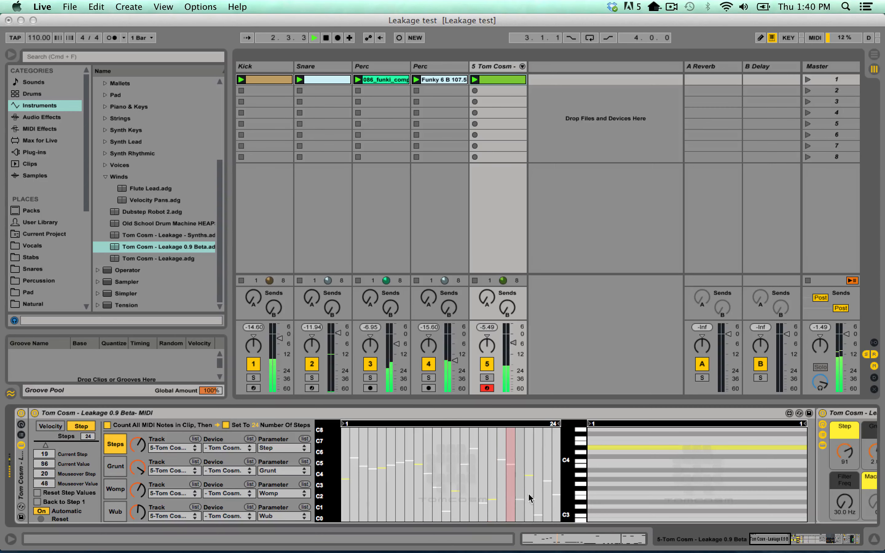
drag(551, 434, 555, 434)
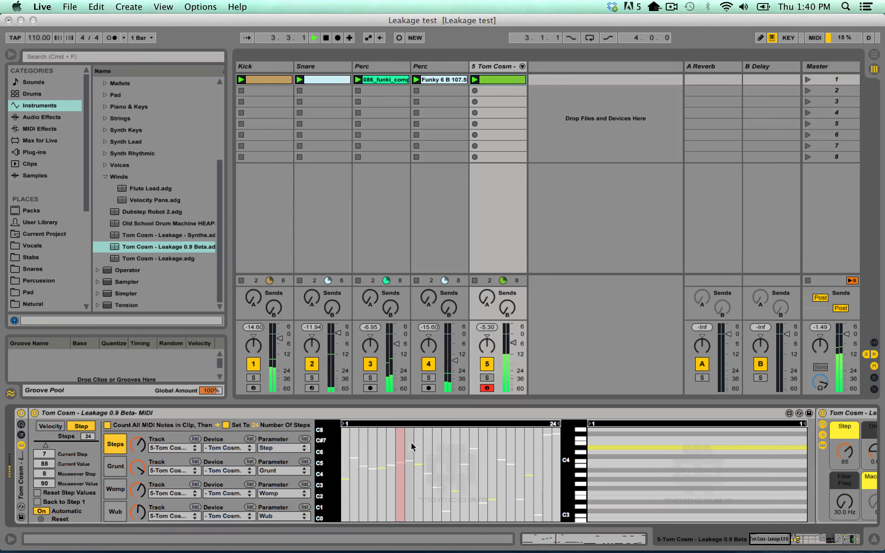
Step: Reshape the Steps values during playback, changing steps 1, 6 and 7 and several between steps 15 and 23
click(400, 437)
click(354, 504)
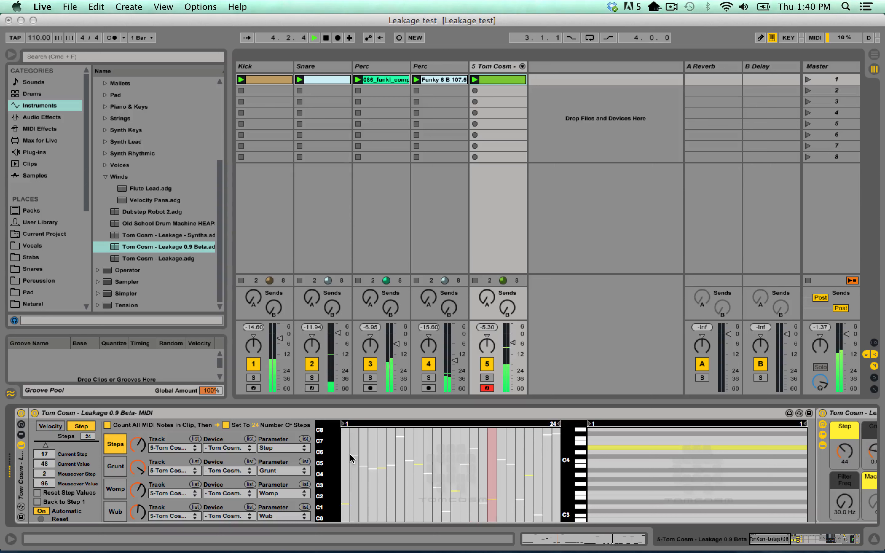
drag(350, 454, 342, 465)
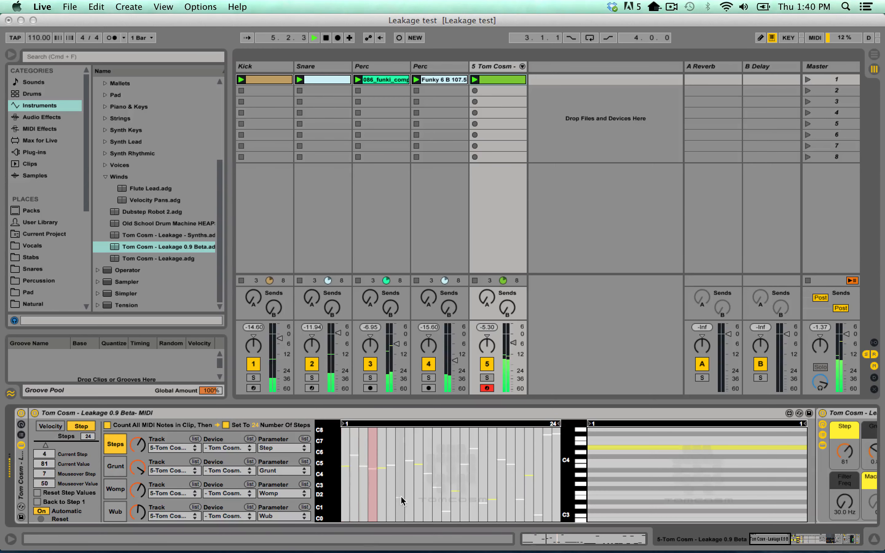
drag(402, 496, 391, 504)
click(548, 493)
click(489, 492)
click(475, 482)
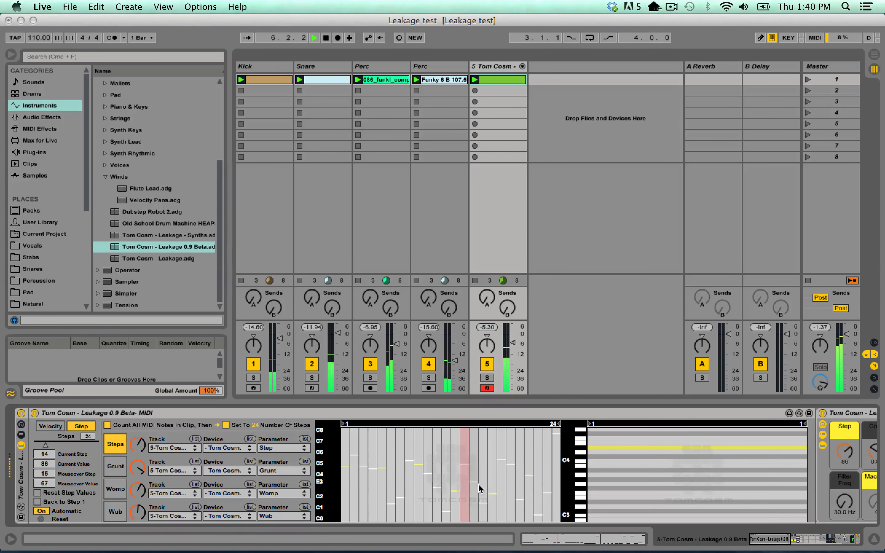
Step: Change the sound values of steps 22 to 24, lower steps 8 and 9, and shift the lane's visible note range
click(539, 514)
click(548, 479)
click(553, 501)
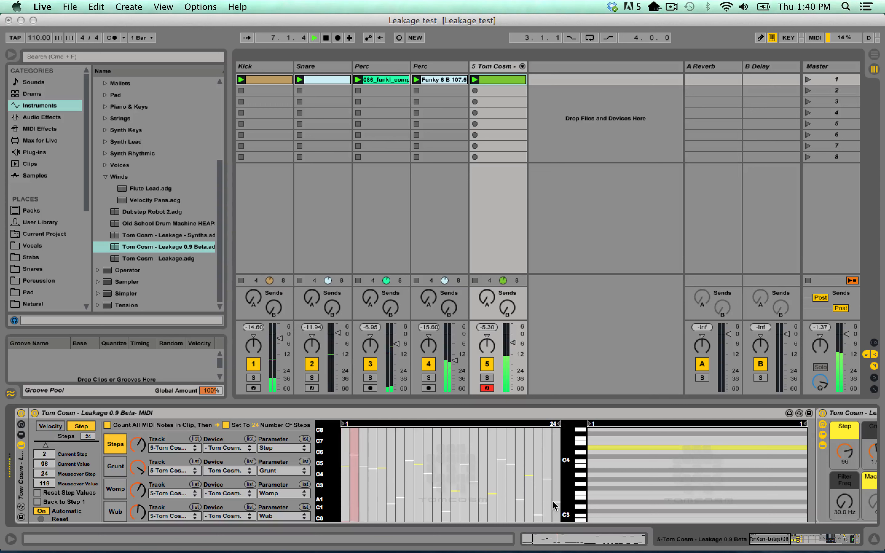
click(414, 484)
click(406, 473)
click(373, 482)
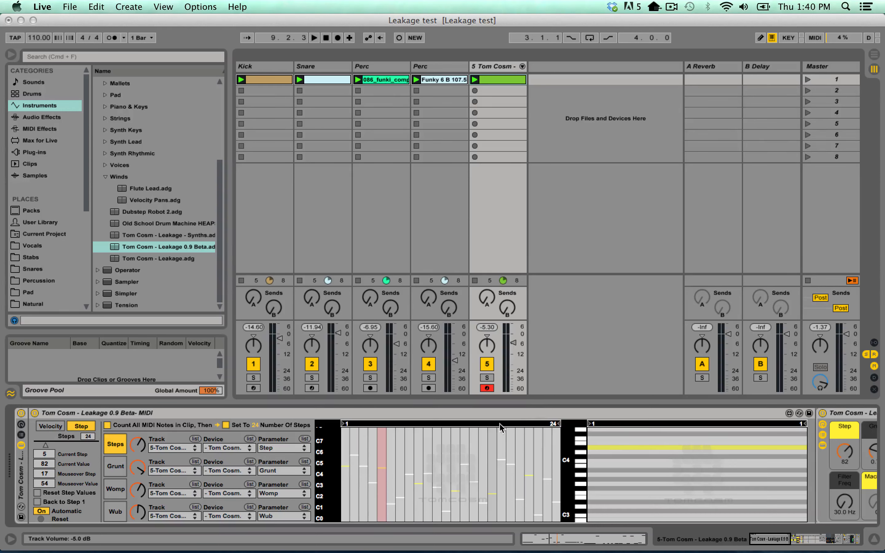
mouse_move(320, 469)
mouse_down()
mouse_move(344, 445)
mouse_move(320, 465)
mouse_up()
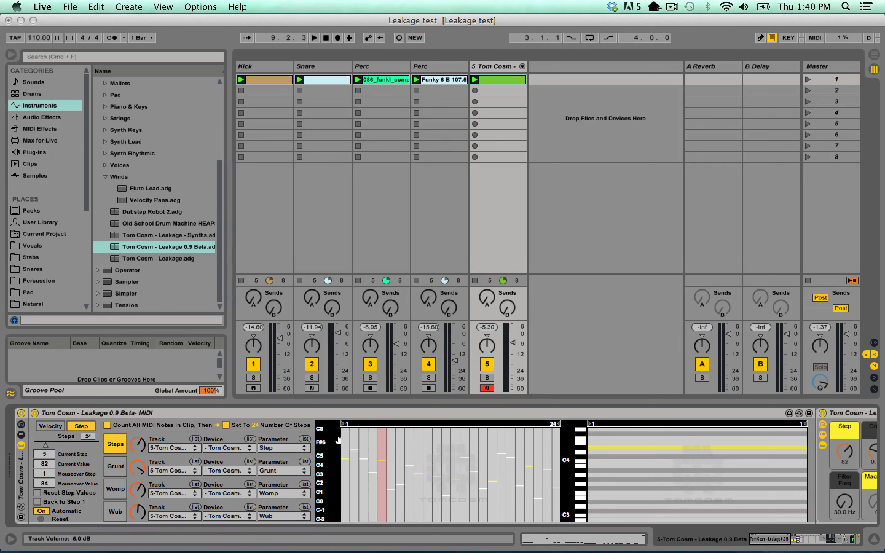
Step: Mute the four drum tracks, search the samples for "techno", and preview Techno-130bpm.aif and Techno-125bpm.aif
click(428, 365)
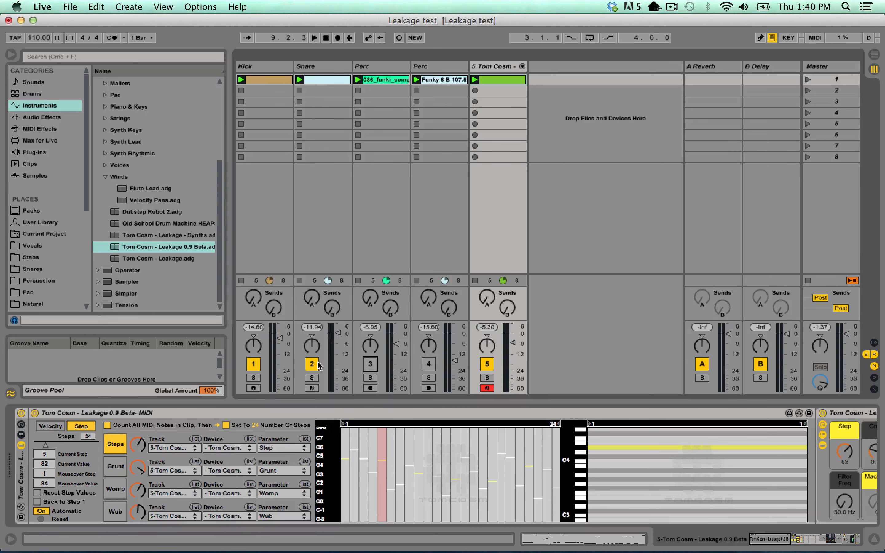
click(83, 57)
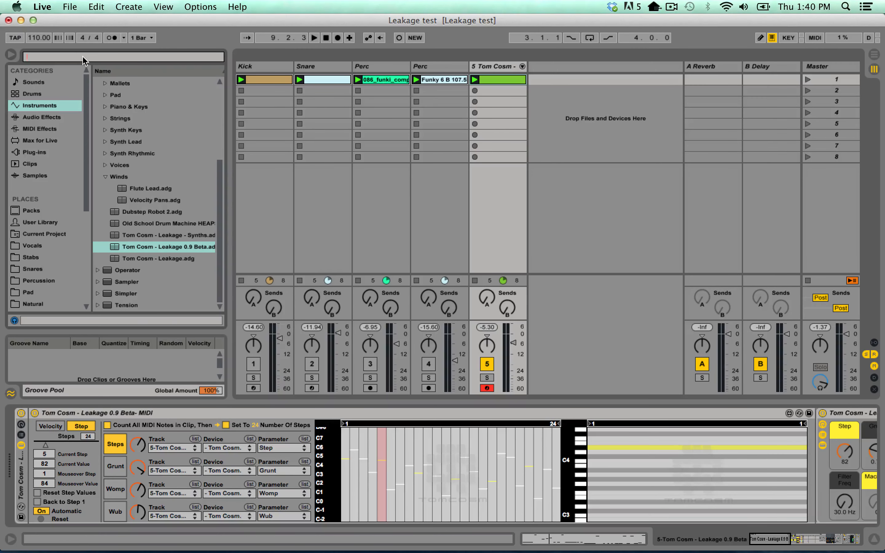
text(techno)
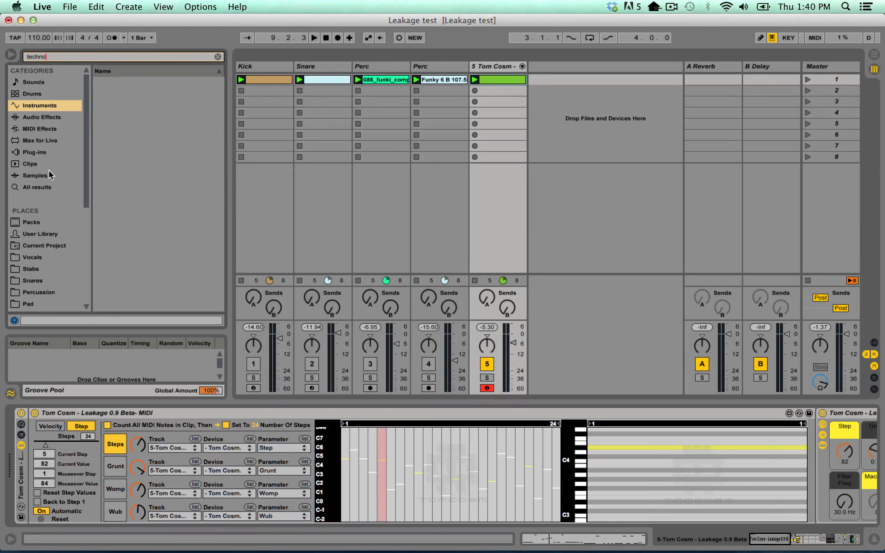
click(49, 173)
click(146, 83)
click(136, 94)
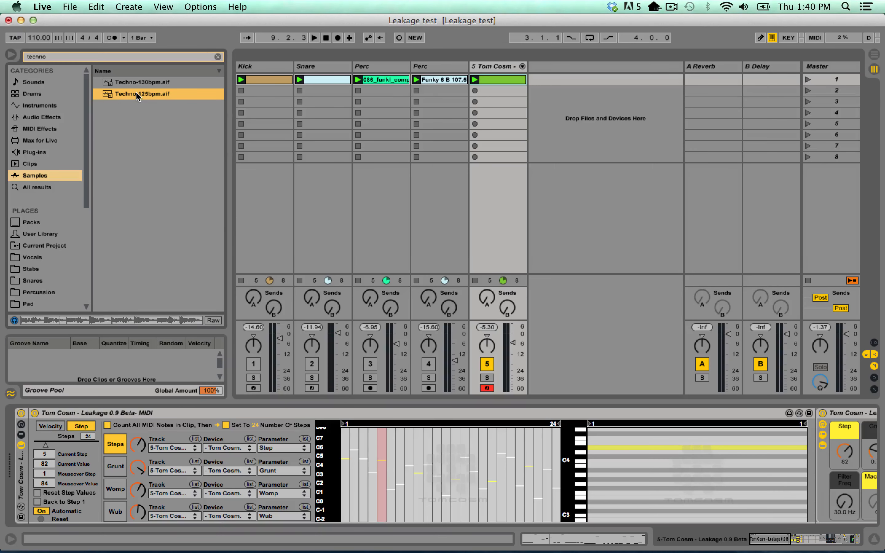
Step: Search the samples for "house", preview Tech House-123bpm.aif, and add it as a clip on a new audio track
click(73, 55)
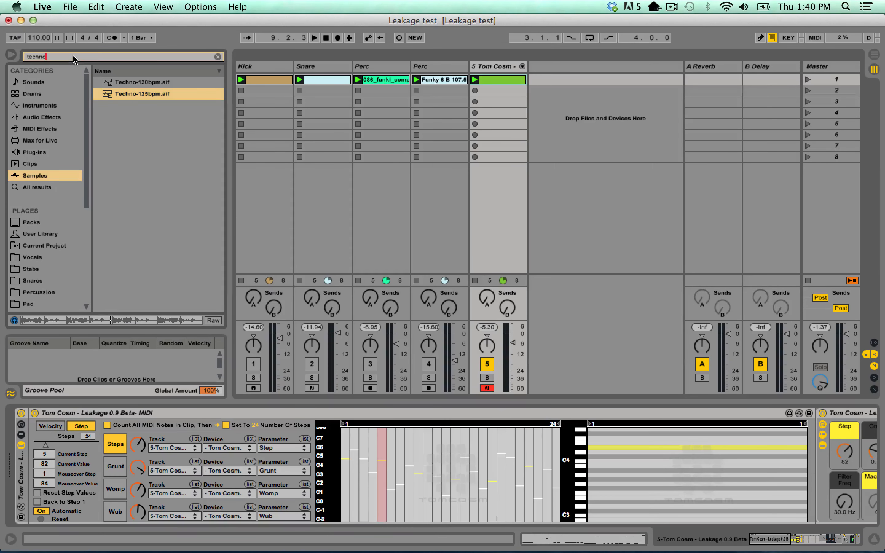
text(house)
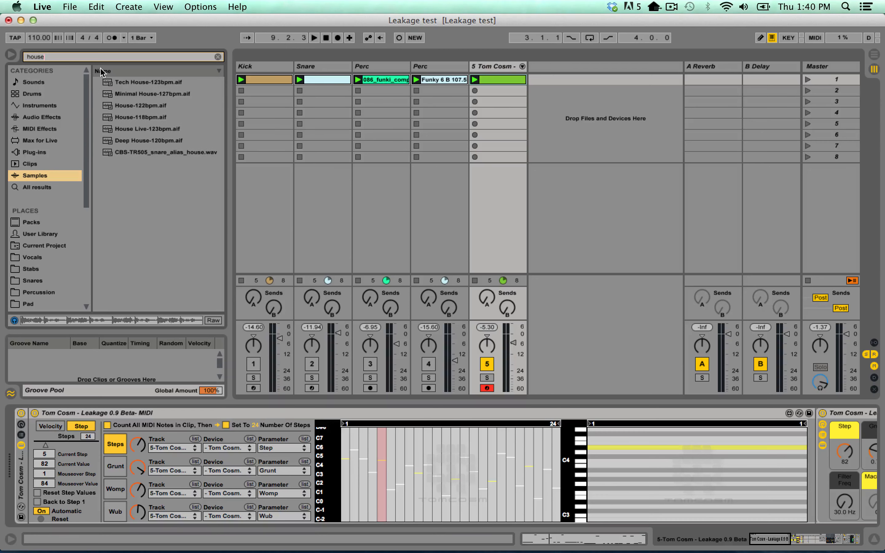
click(133, 84)
drag(128, 81, 453, 68)
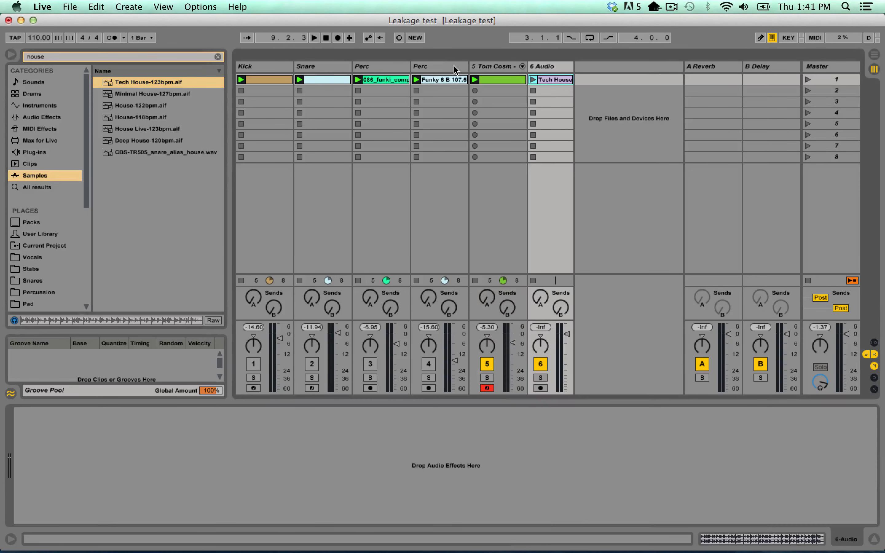
Step: Delete the Kick, Snare and both Perc tracks
click(453, 67)
shift+click(258, 67)
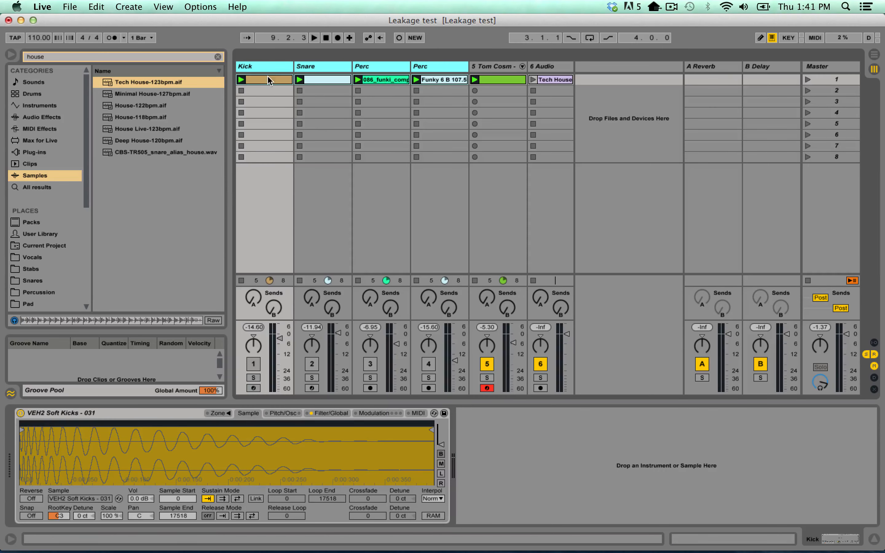
key(Delete)
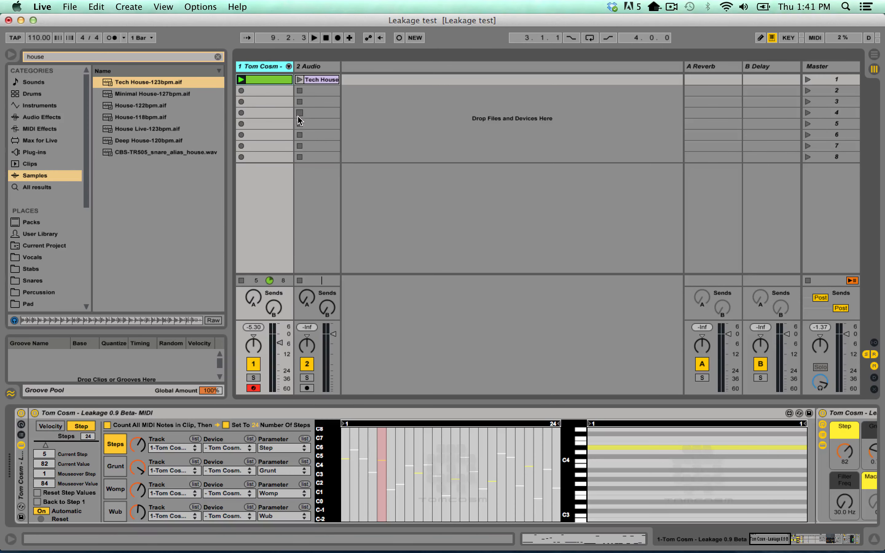
Step: Launch the Tech House clip, set the project tempo to 123 BPM, and play it with the bass
click(300, 80)
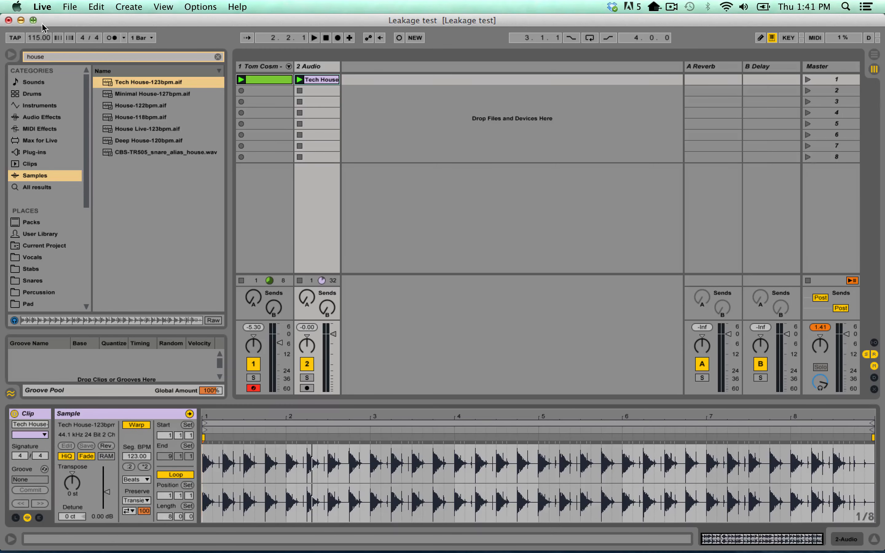
drag(40, 38, 39, 36)
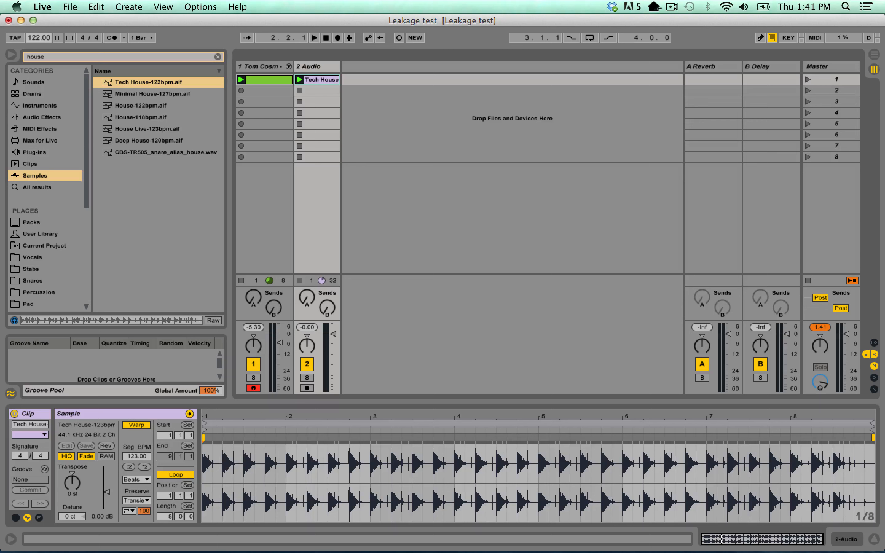
key(space)
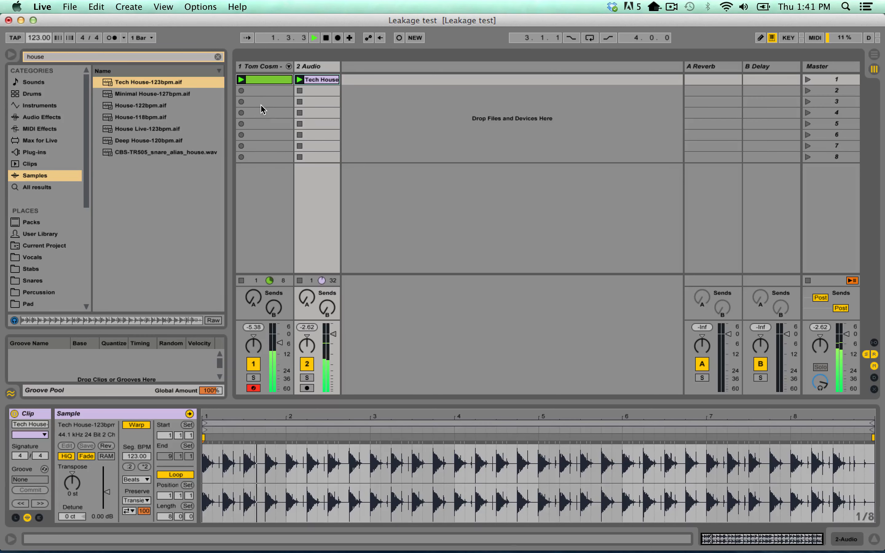
Step: Set the sidechain input of the bass track's Compressor to 2-Audio
click(257, 70)
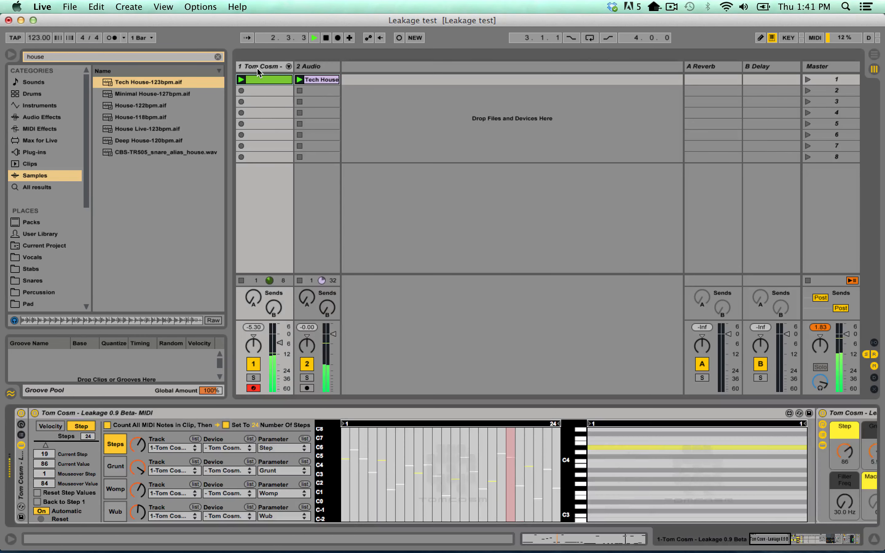
scroll(671, 503, right, 5)
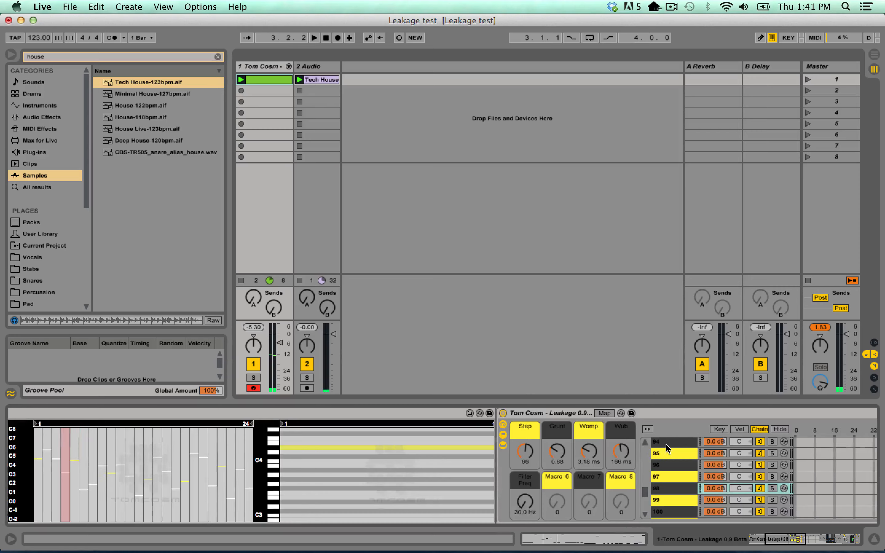
scroll(666, 448, right, 8)
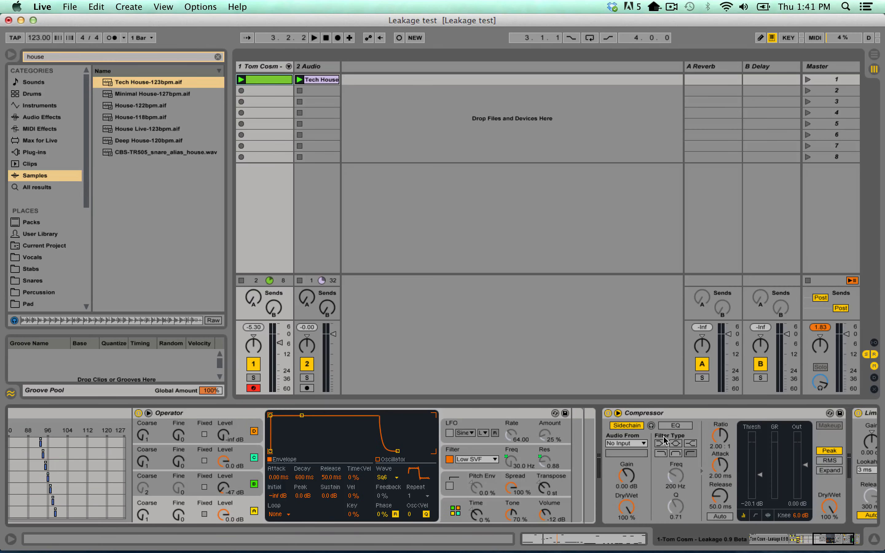
click(635, 446)
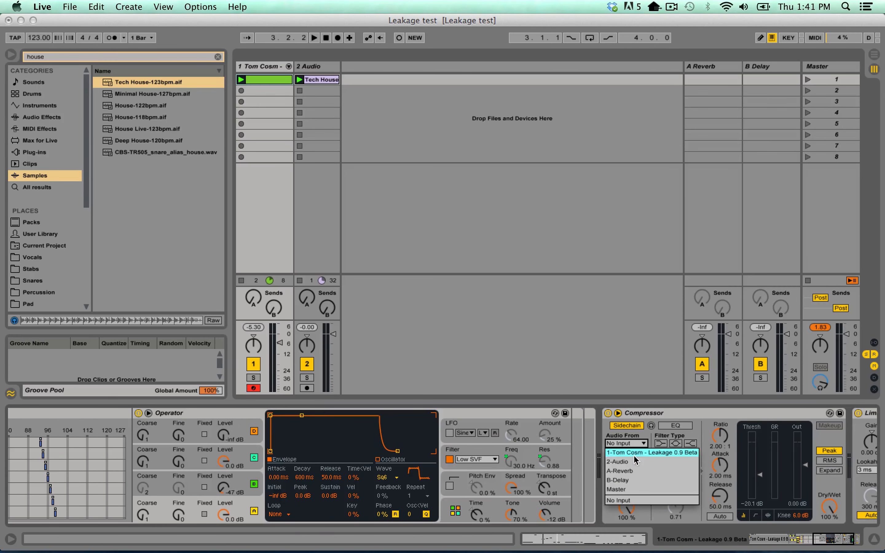
click(633, 462)
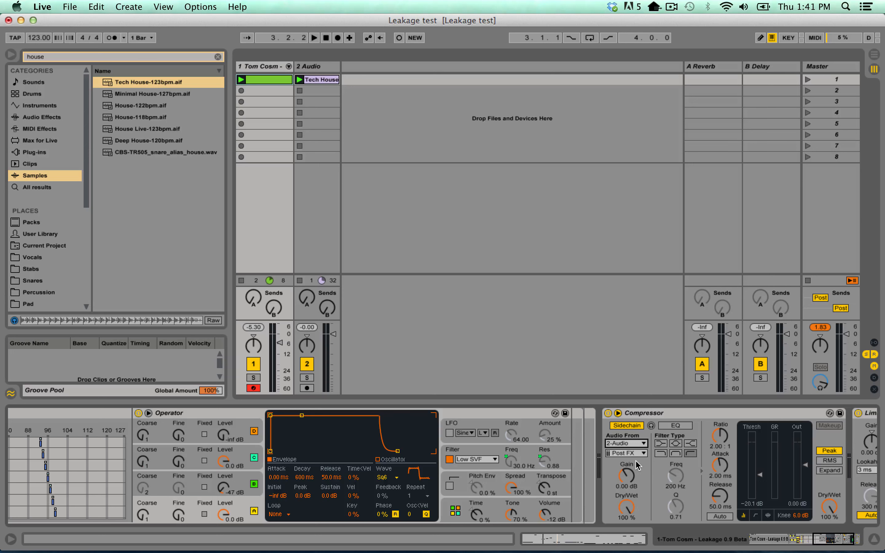
Step: Enable the Compressor's sidechain EQ with a band-pass filter at 108 Hz, threshold -28.1 dB and Q about 1.60 during playback
click(674, 426)
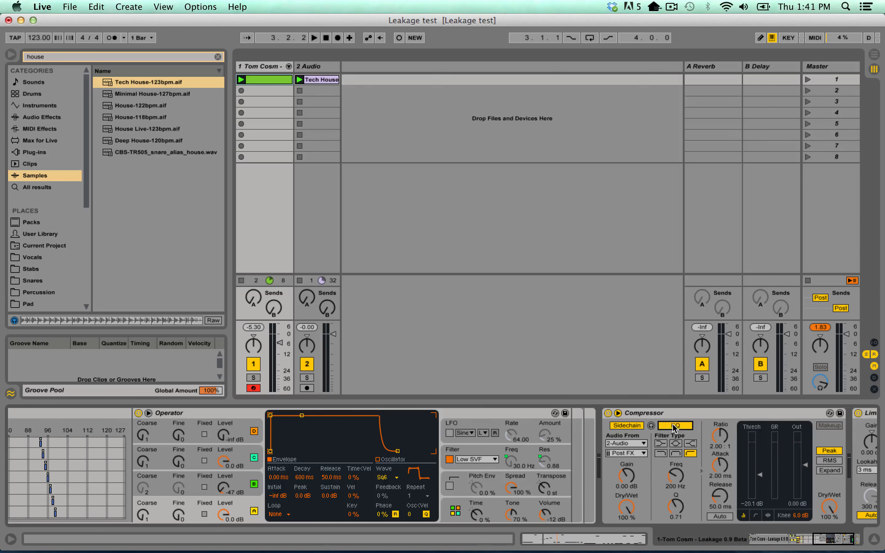
click(676, 454)
key(space)
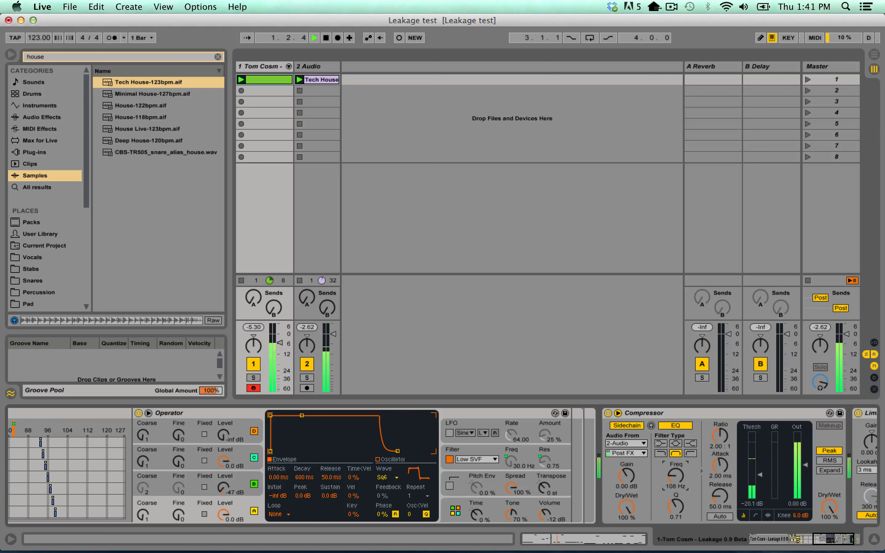
drag(760, 475, 760, 482)
drag(675, 508, 674, 495)
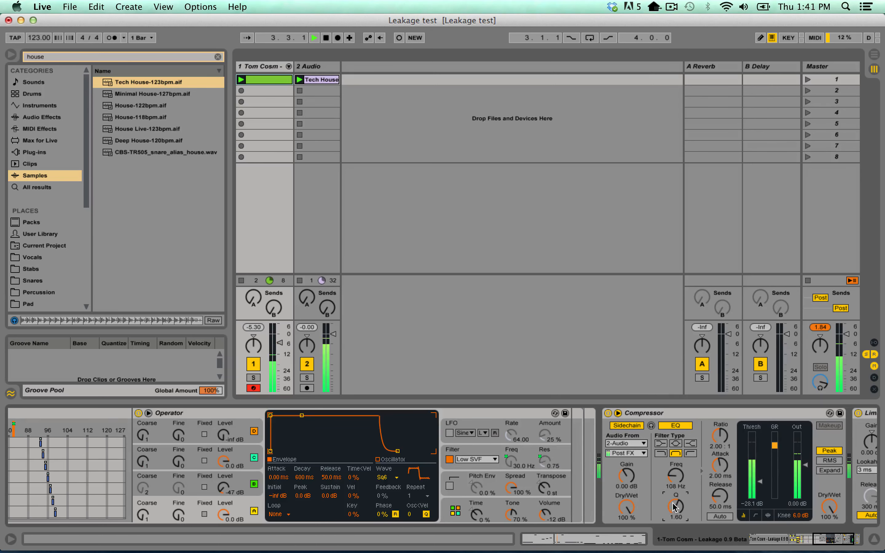
Step: Create an empty MIDI clip in the second slot of the bass track
scroll(354, 465, left, 5)
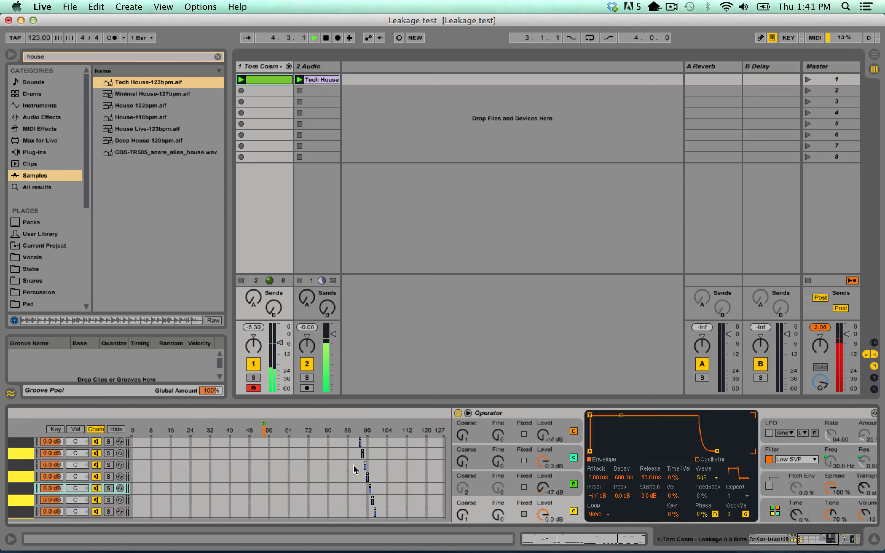
scroll(353, 464, left, 10)
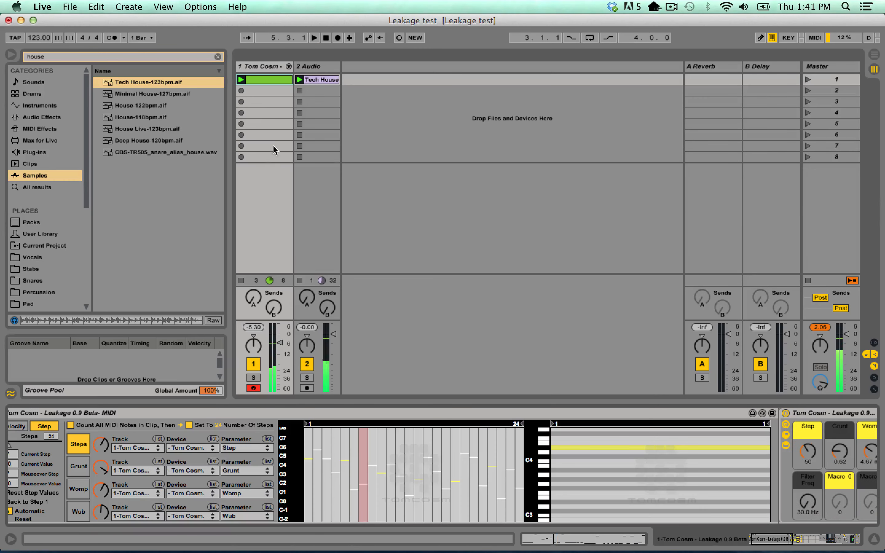
double_click(257, 91)
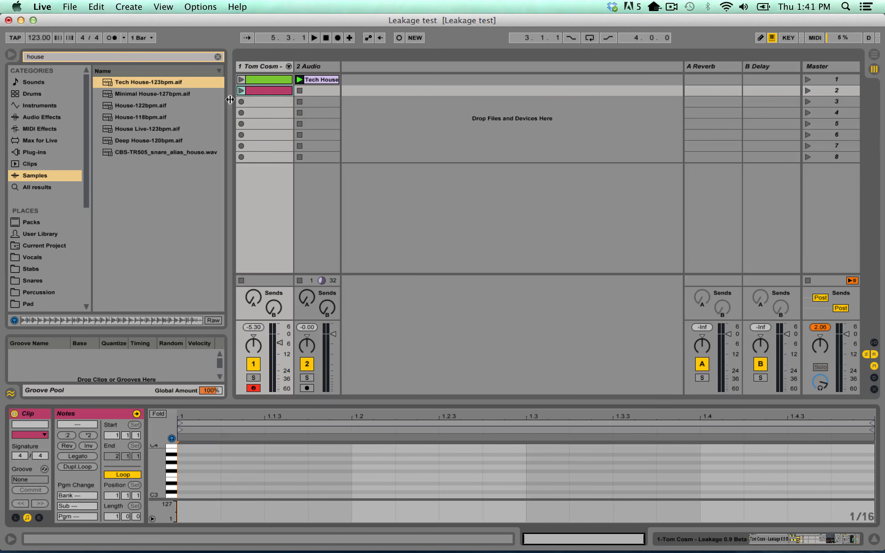
Step: Launch the bass track's second-slot clip and create an empty MIDI clip in its third slot
click(241, 91)
double_click(277, 100)
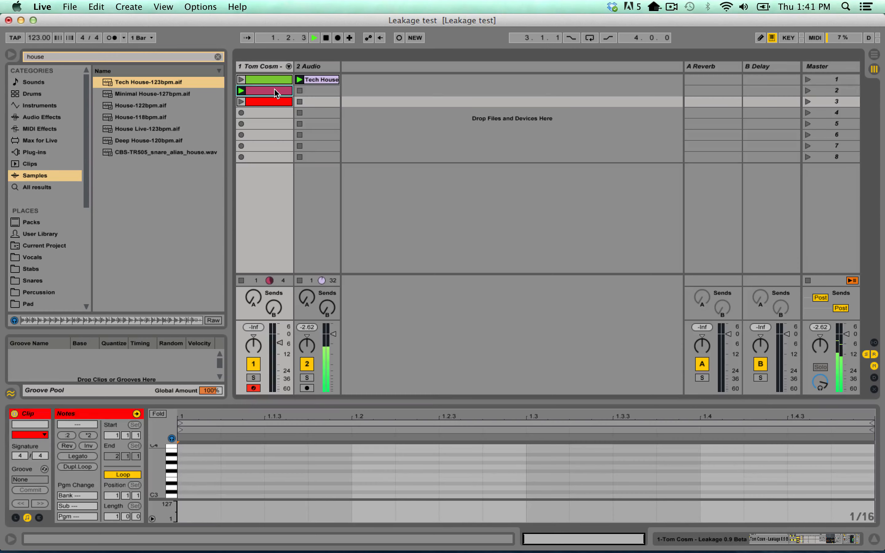
Step: Add an eighth note at 1.1.1 in the bass track's second-slot clip and transpose it to G0
click(272, 93)
click(233, 456)
scroll(239, 479, down, 5)
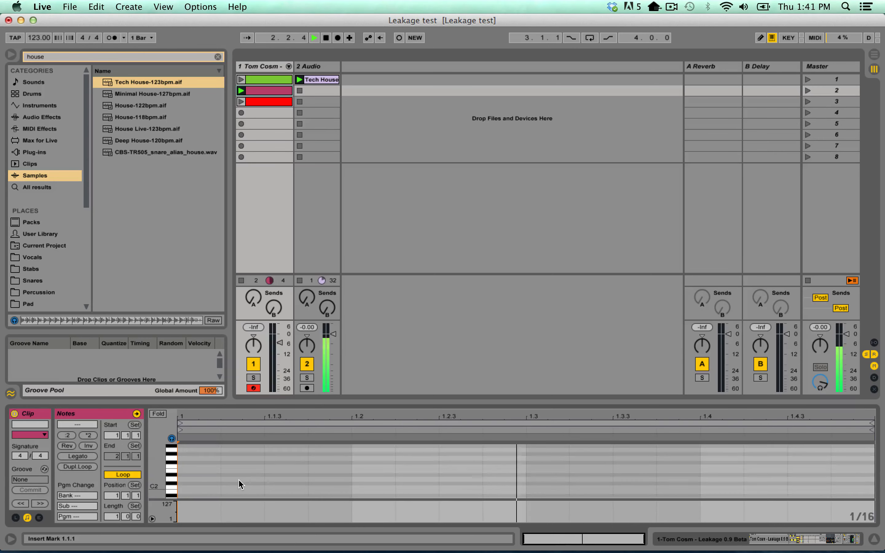
scroll(239, 480, down, 3)
double_click(196, 466)
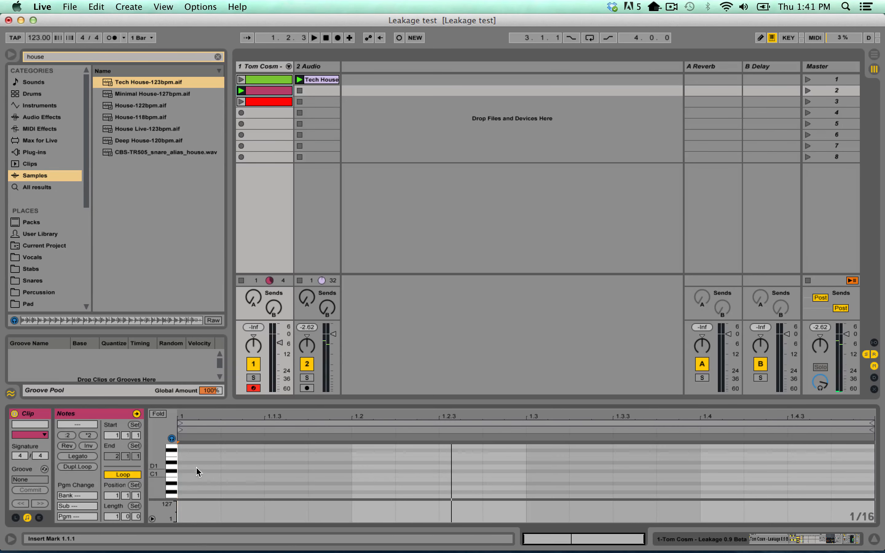
drag(218, 467, 263, 468)
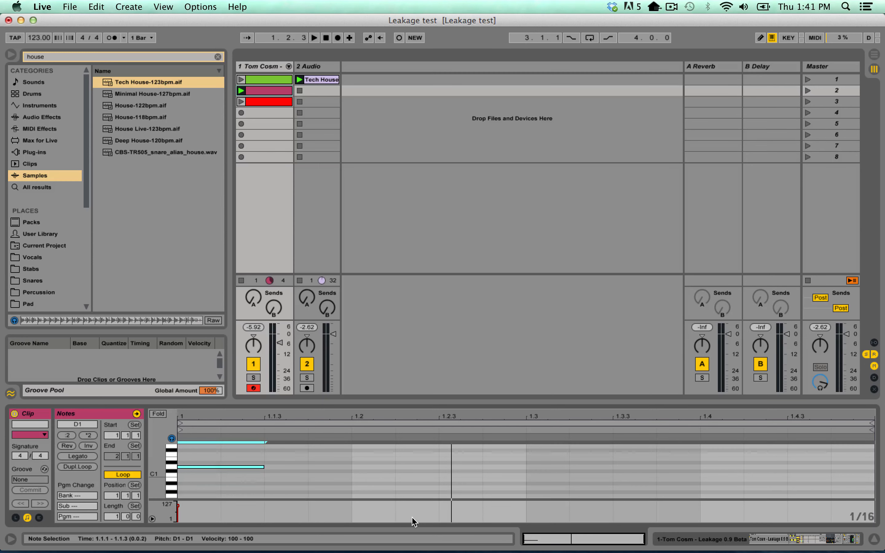
key(Down)
key(Down)
key(Down)
key(Down)
key(Down)
key(Down)
key(Down)
Step: Duplicate the G0 eighth note until it fills the one-bar clip, and start playback
key(super+d)
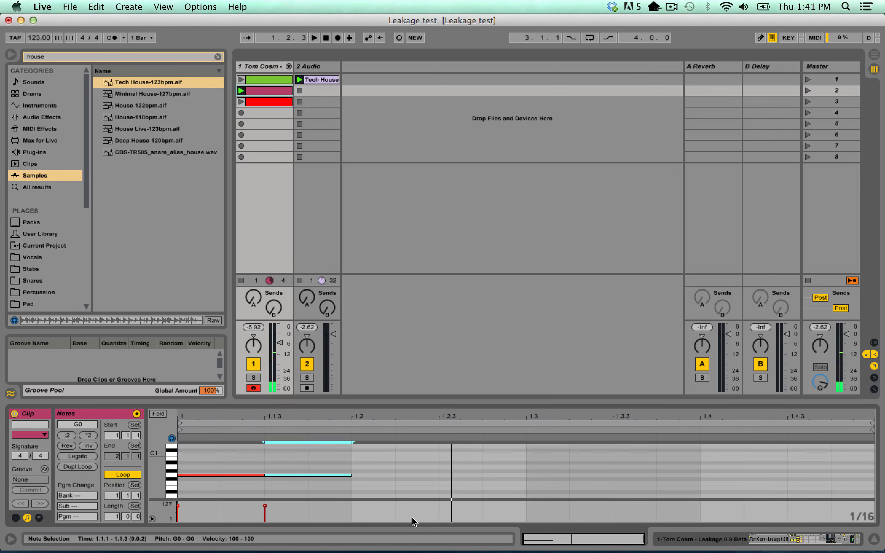
key(super+d)
key(super+d)
key(super+d)
key(super+d)
key(super+d)
key(super+d)
key(space)
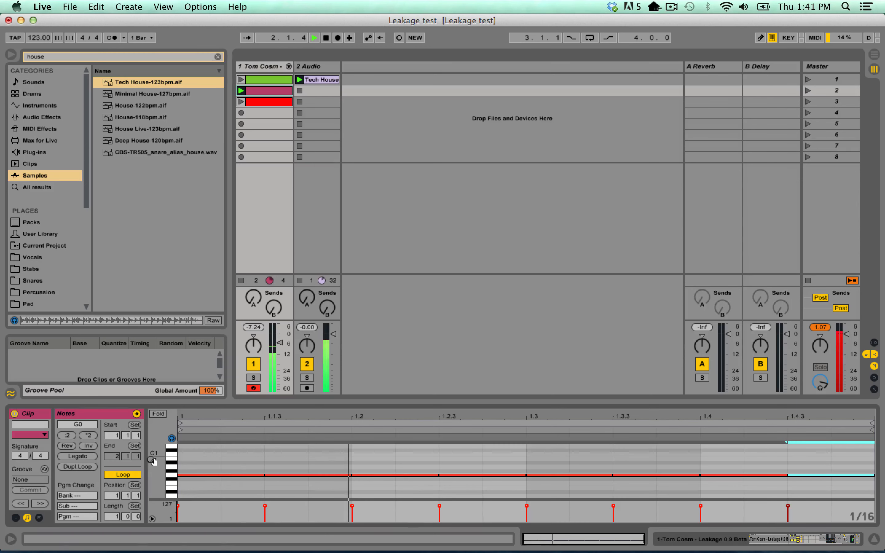
Step: Replace the G0 eighth notes from 1.2.3 to 1.3.4 with duplicated sixteenths, and shorten all notes slightly
click(522, 473)
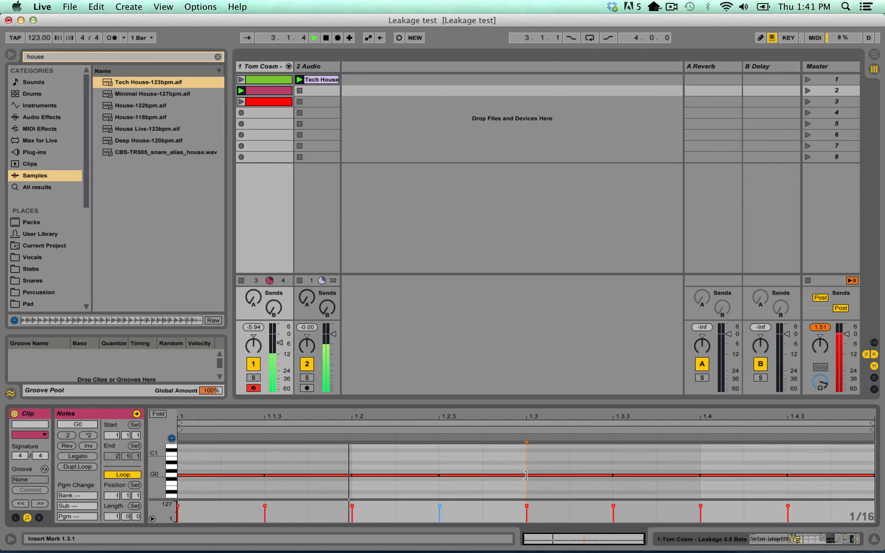
drag(526, 475, 480, 474)
key(super+d)
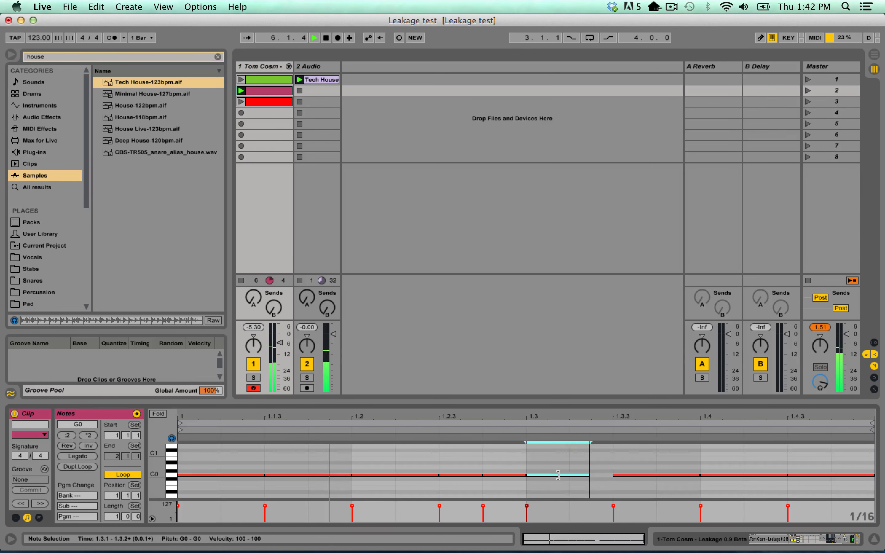
key(super+d)
key(super+d)
key(super+d)
key(super+d)
drag(759, 462, 179, 479)
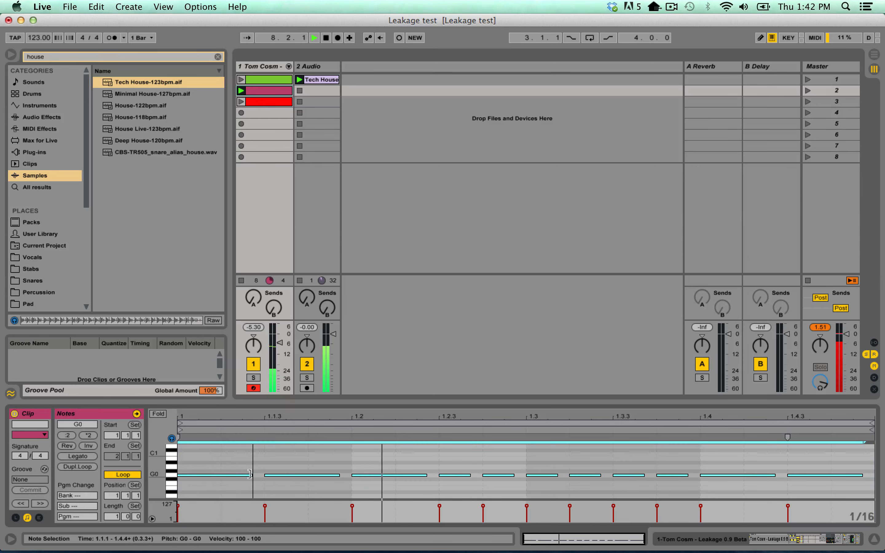
drag(262, 474, 245, 475)
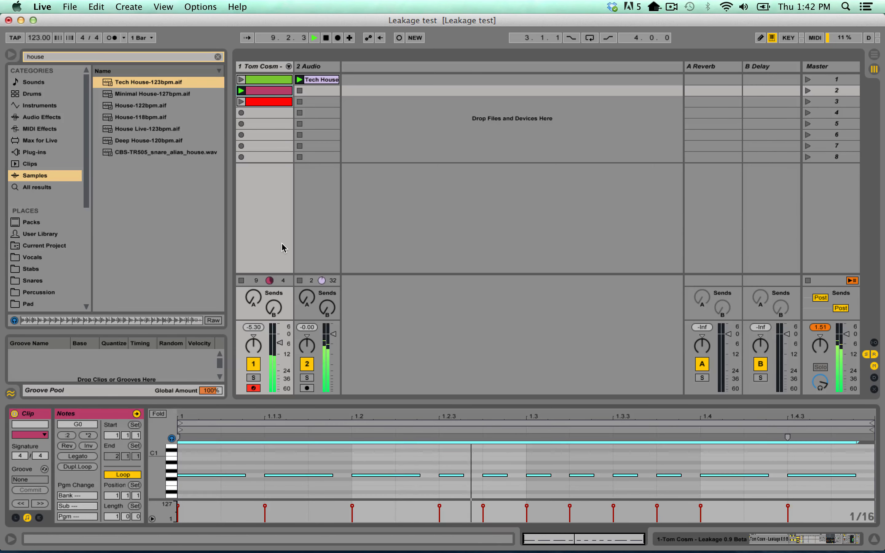
Step: Extract the groove from the Tech House clip, apply it to the bass track's second-slot clip, and resume playback
right_click(318, 80)
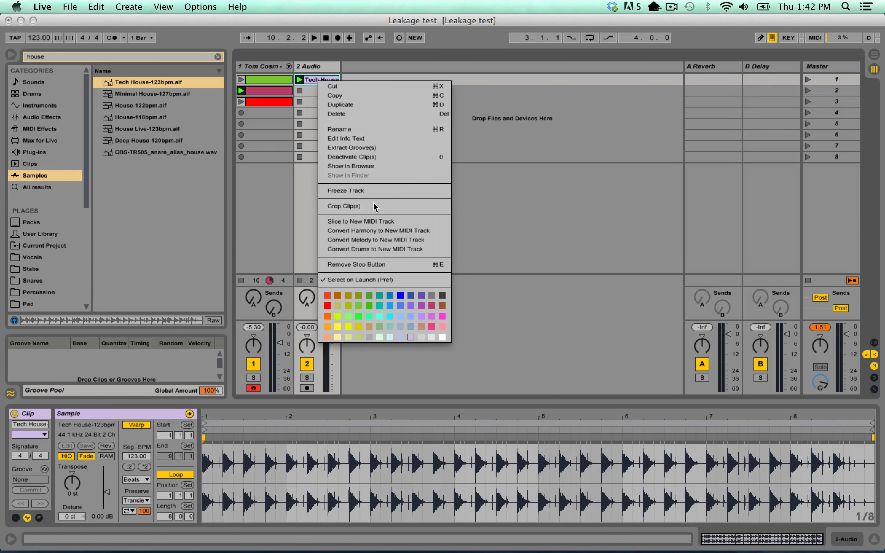
click(391, 147)
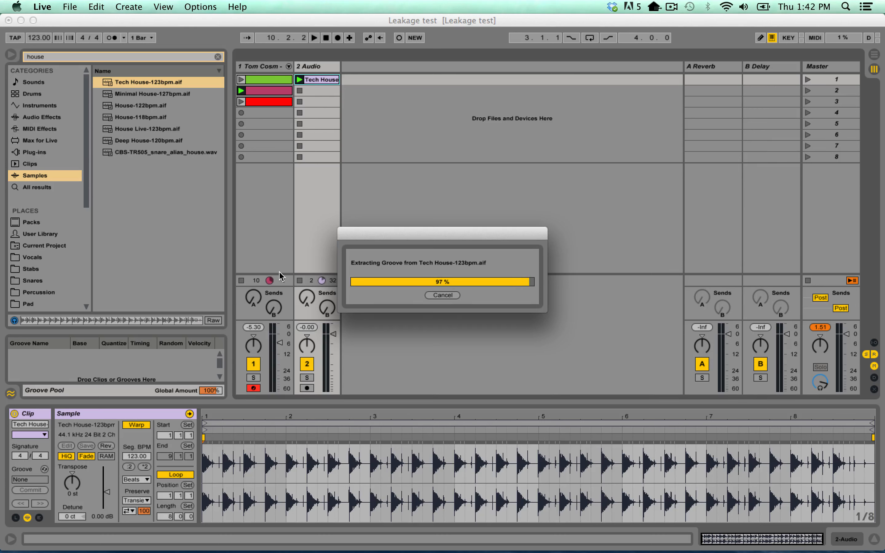
click(21, 354)
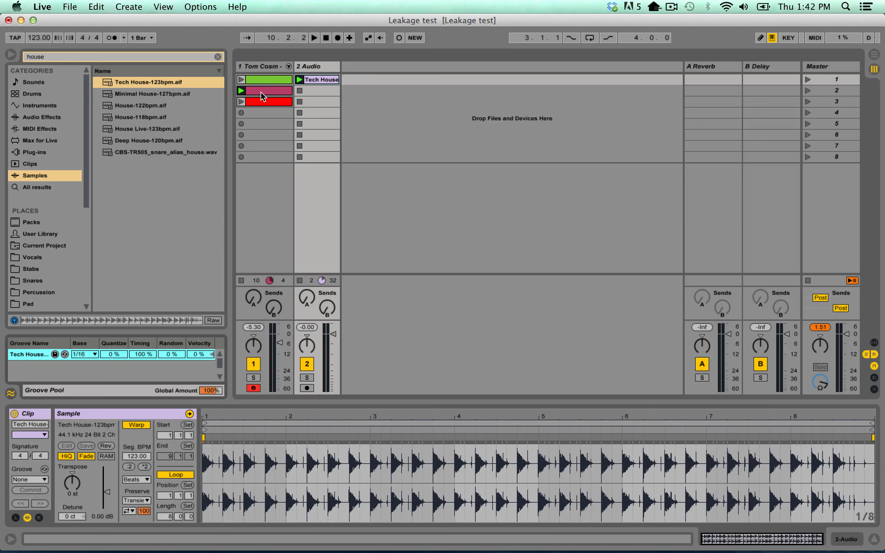
drag(26, 362, 254, 94)
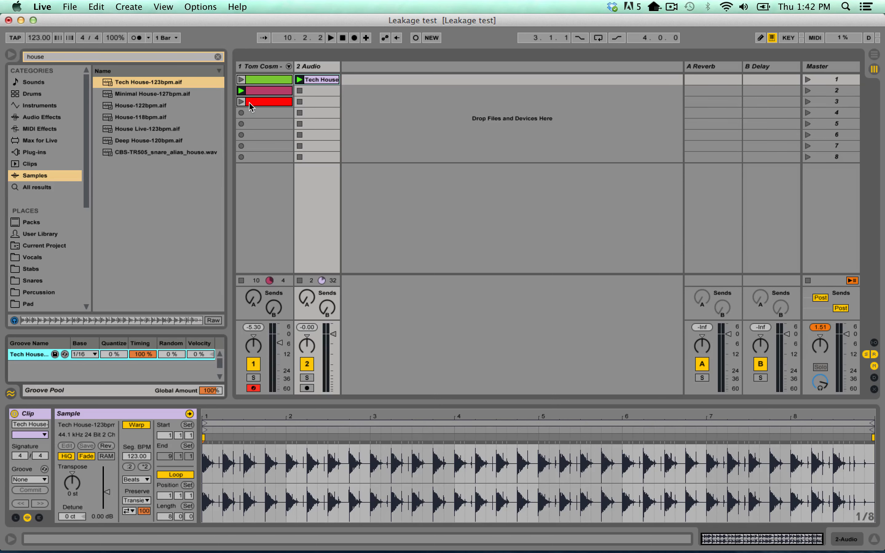
click(316, 79)
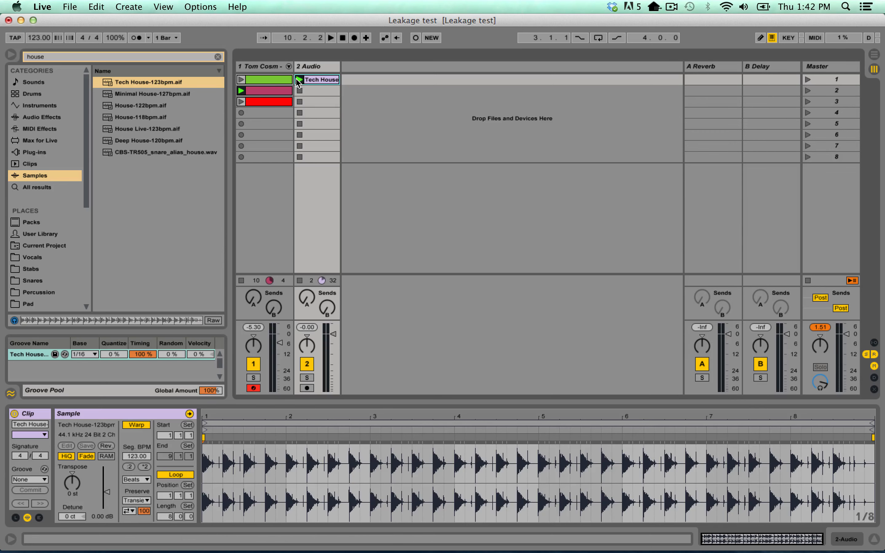
key(space)
click(259, 68)
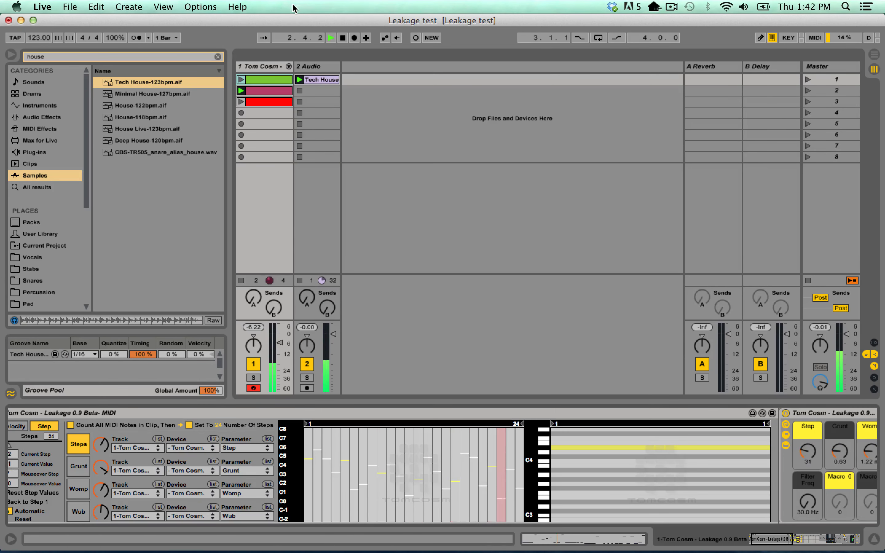
Step: In the second-slot bass clip, raise the note at 1.1.1 to A#0 and the note at 1.1.3 to A0
click(264, 90)
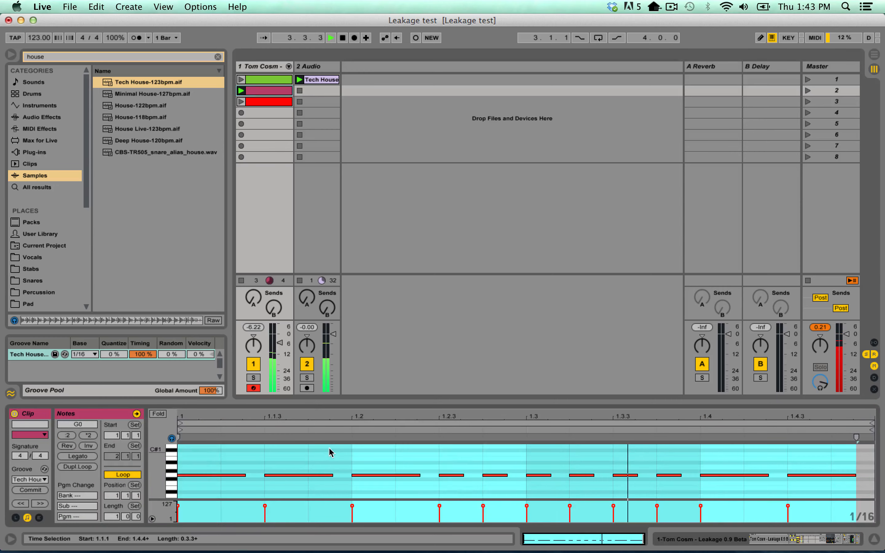
click(289, 454)
drag(207, 452, 196, 482)
key(Up)
key(Up)
key(Up)
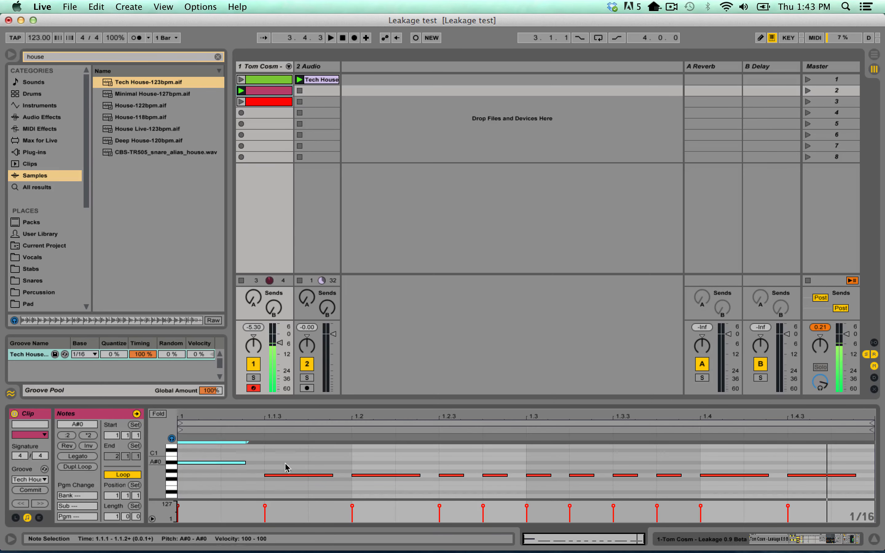
drag(285, 464, 296, 483)
key(Up)
key(Up)
Step: Raise the note at 1.2.4 an octave to G1 and the note at 1.3.1 to C1
drag(443, 465, 511, 491)
key(shift+Up)
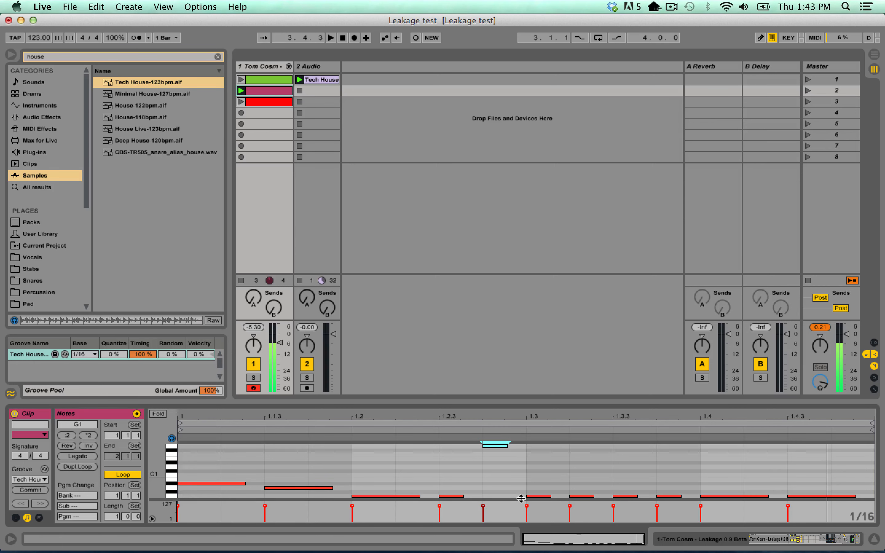
click(550, 496)
key(Up)
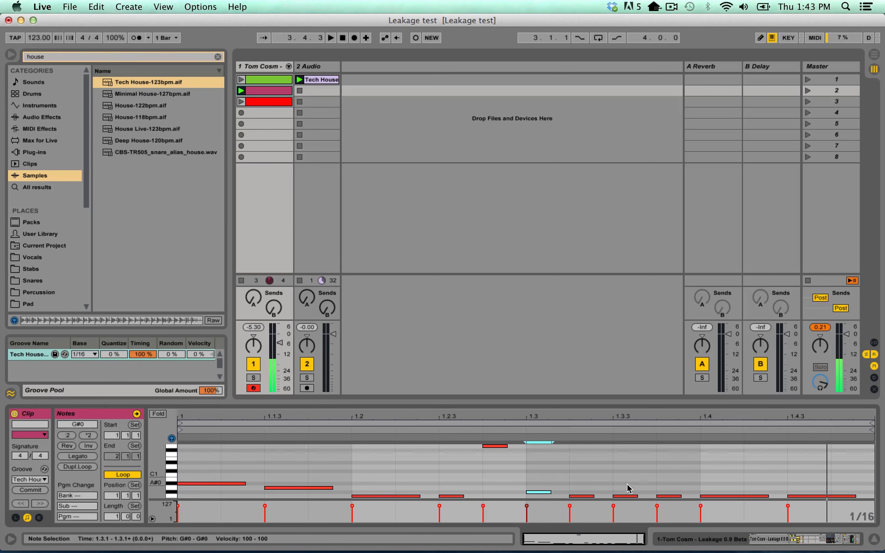
key(Up)
key(Up)
Step: Raise the note at 1.3.2 to C#1 and the note at 1.3.3 to D1
click(581, 496)
key(Up)
key(Up)
key(Up)
key(Up)
key(Up)
key(Up)
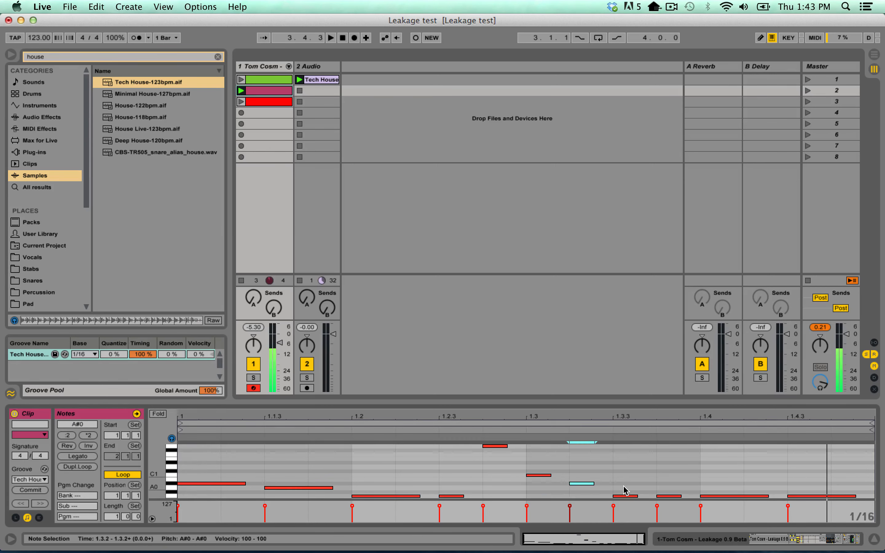
click(626, 496)
key(Up)
key(Up)
key(Up)
key(Up)
key(Up)
key(Up)
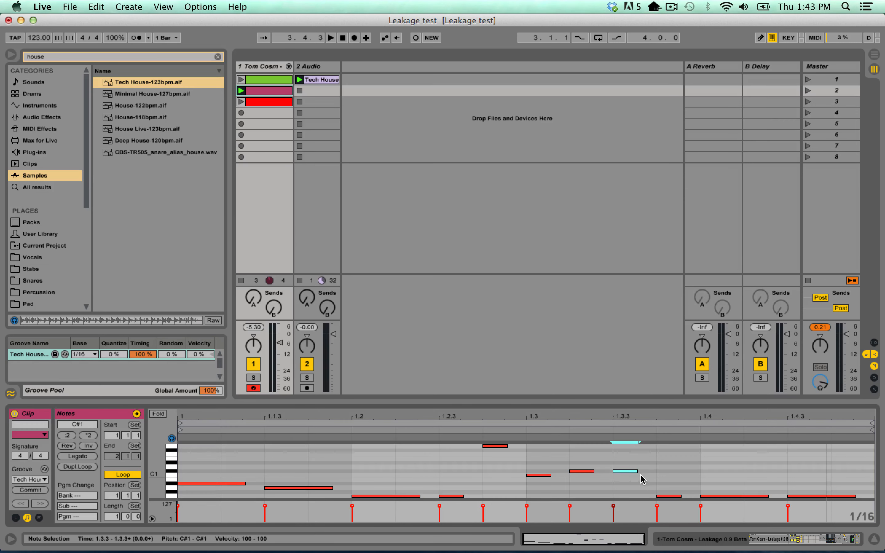
key(Up)
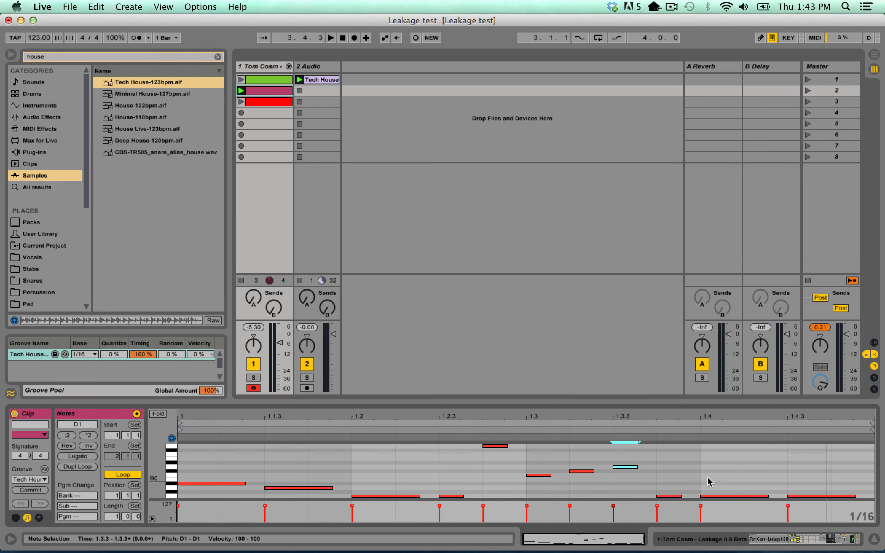
Step: Raise the note at 1.3.4 to A#0 and the note at 1.4.1 to A0, and play the clip
click(667, 496)
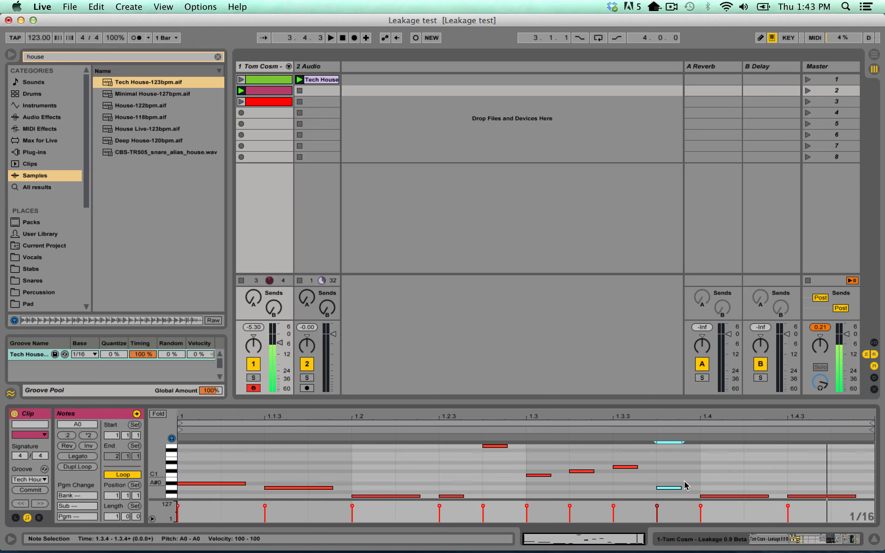
click(720, 495)
key(Up)
key(Up)
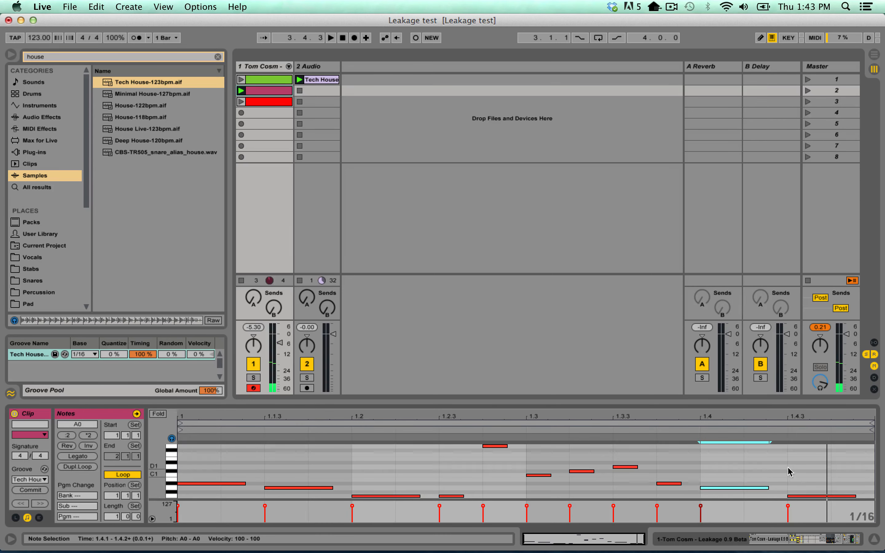
key(space)
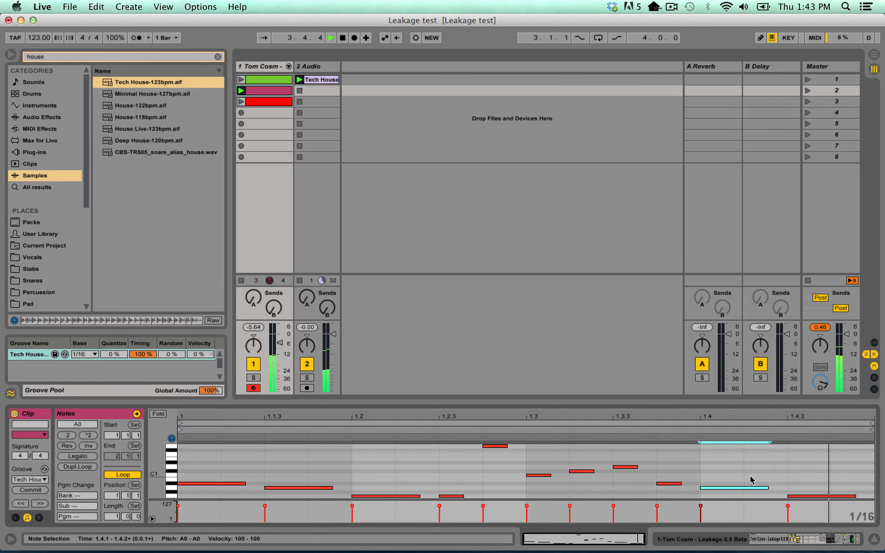
Step: Shorten the last note at 1.4.3 and add a G2 note at 1.4.4, and stop playback
click(813, 480)
drag(855, 496, 805, 496)
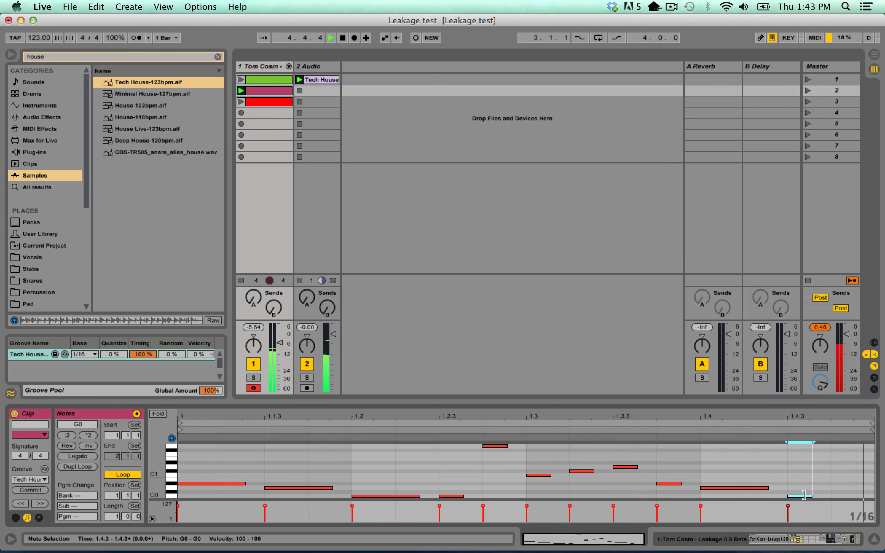
double_click(843, 496)
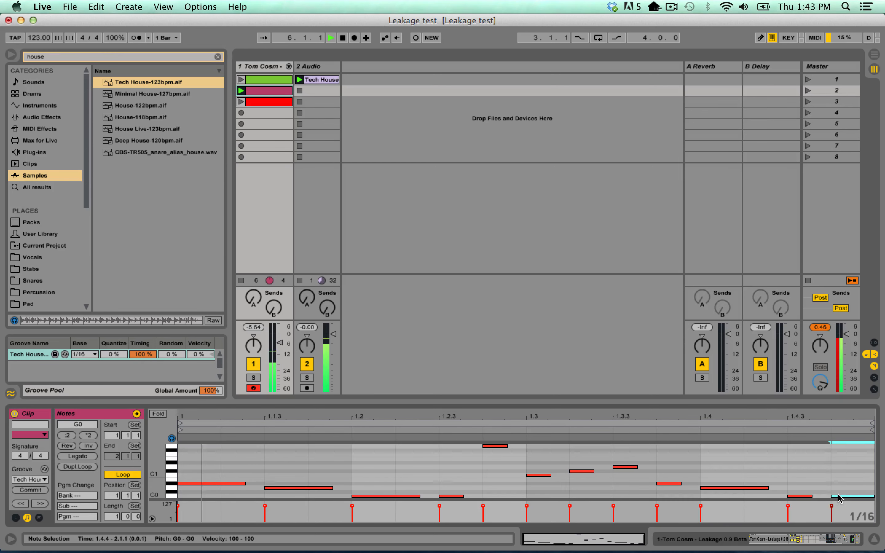
key(shift+Up)
key(shift+Up)
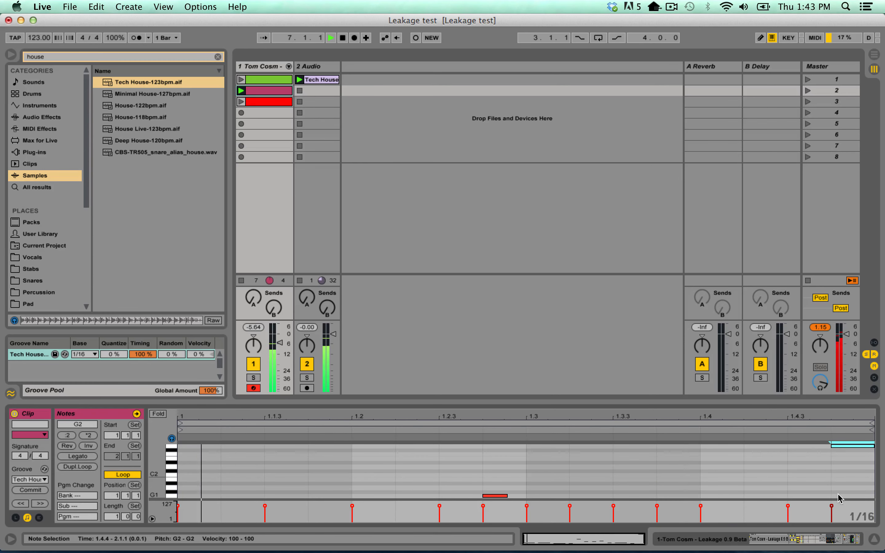
key(space)
Step: Draw a new pattern of values for the Step parameter across the Leakage device's 24-step grid
double_click(269, 67)
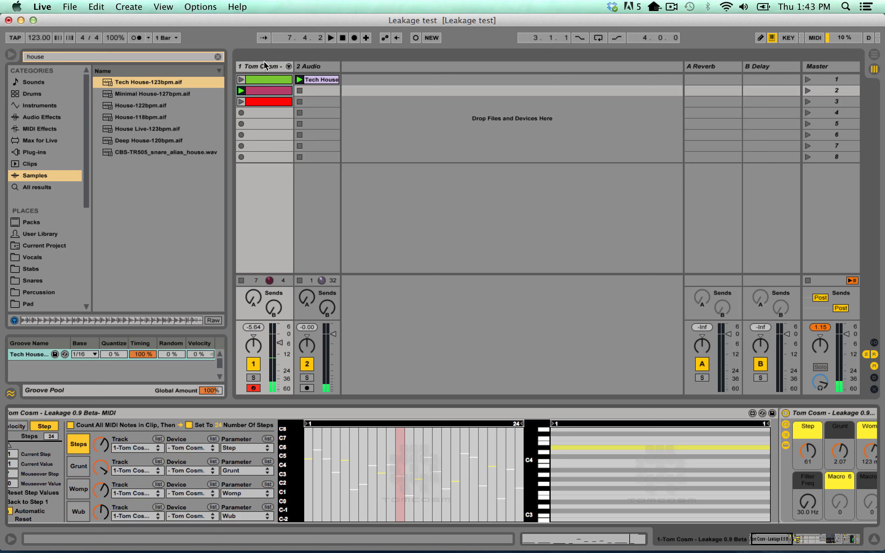
scroll(95, 433, left, 2)
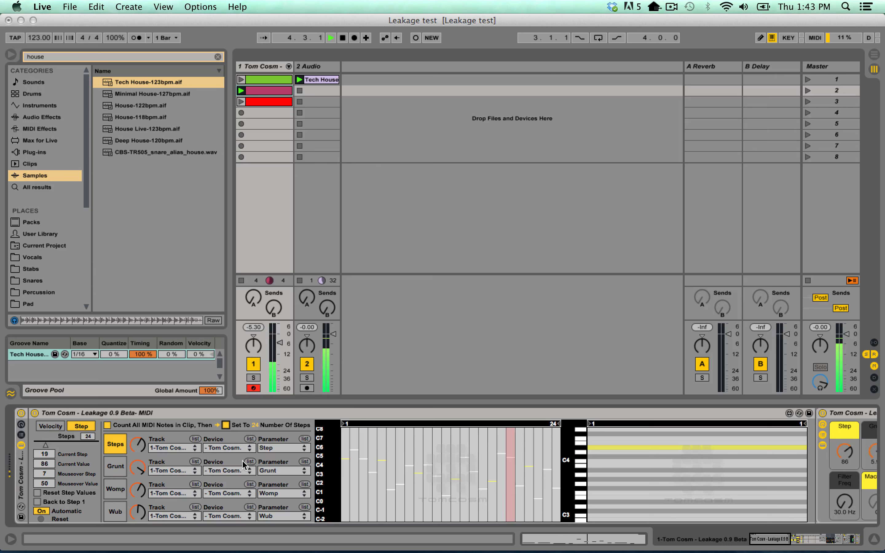
mouse_move(354, 497)
mouse_down()
mouse_move(362, 479)
mouse_move(503, 517)
mouse_move(395, 452)
mouse_move(474, 449)
mouse_move(484, 471)
mouse_move(382, 491)
mouse_move(457, 497)
mouse_move(463, 513)
mouse_move(487, 517)
mouse_move(557, 442)
mouse_move(419, 475)
mouse_move(405, 469)
mouse_move(382, 506)
mouse_move(383, 467)
mouse_up()
key(space)
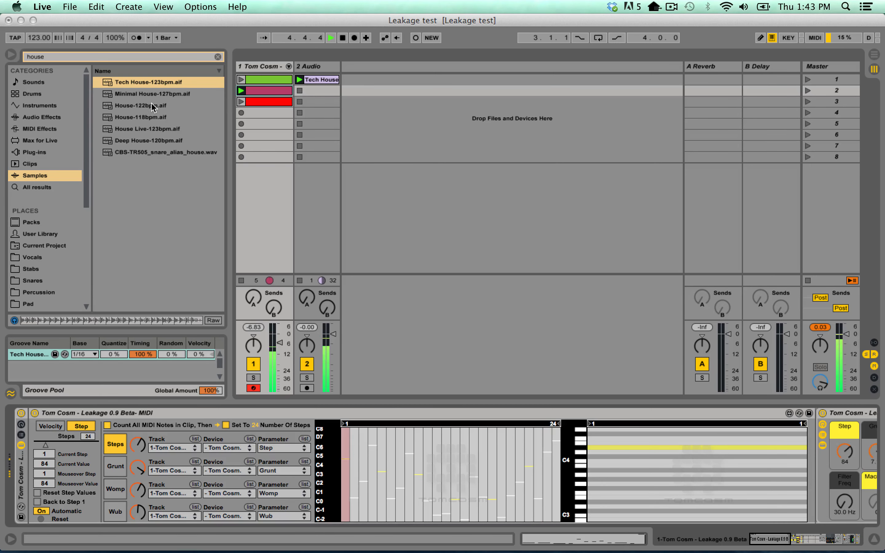
Step: Play House-122bpm.aif from the second slot of the 2 Audio track and slightly raise the bass track's volume
drag(141, 106, 314, 93)
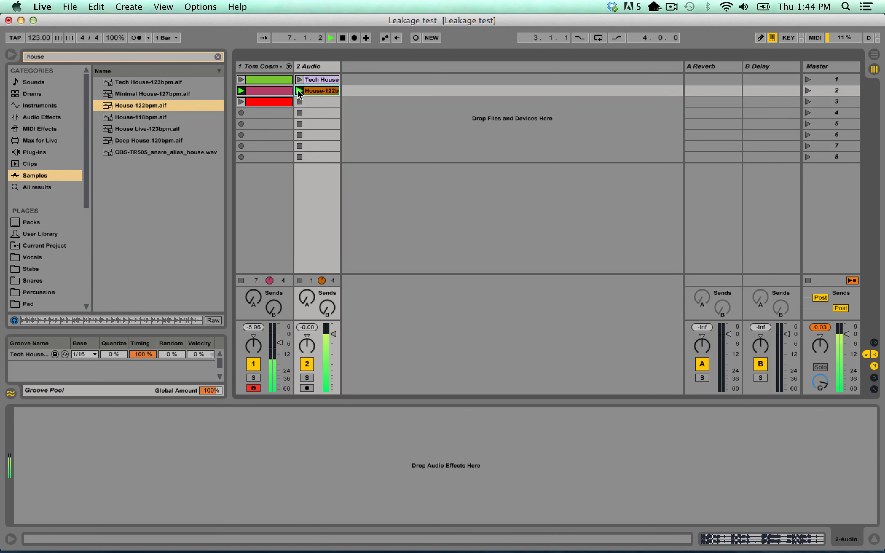
click(272, 67)
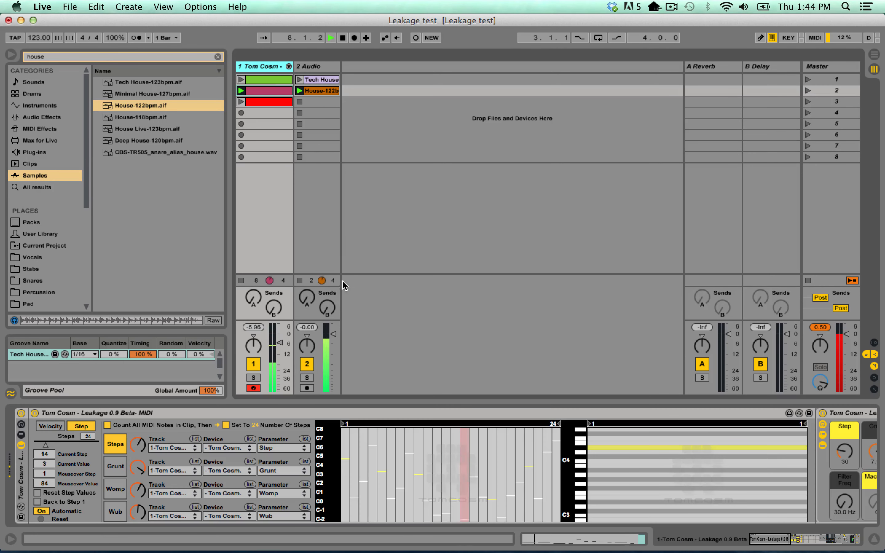
drag(280, 343, 280, 337)
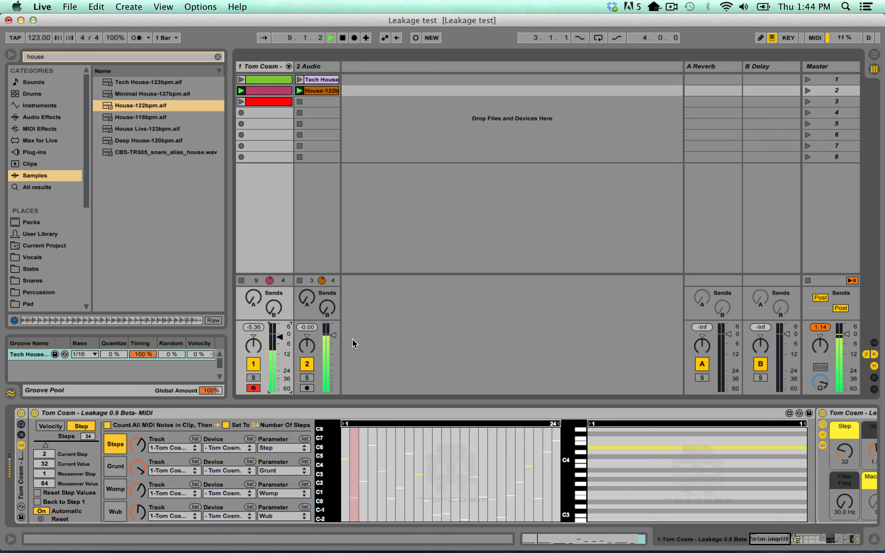
Step: Slightly lower the 2 Audio track's volume and adjust the Leakage device's Wub and Womp dials
drag(334, 336, 333, 342)
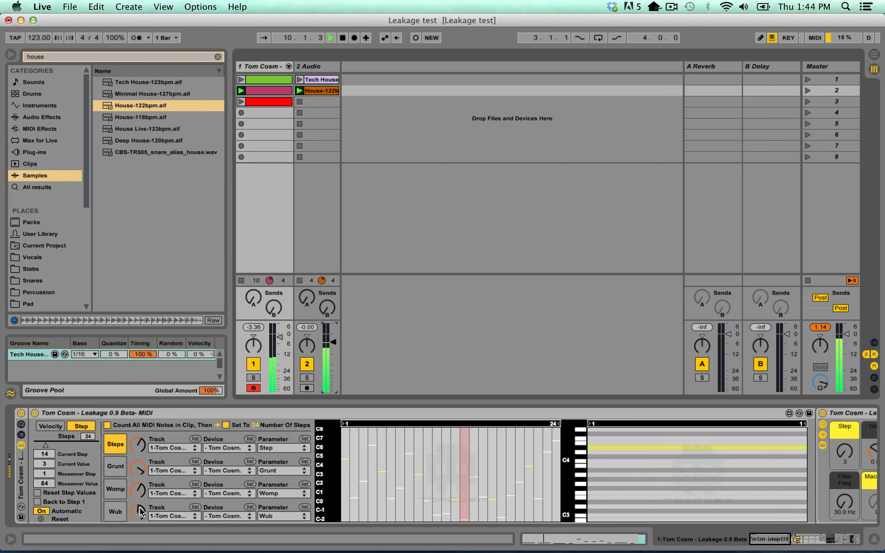
drag(138, 515, 138, 539)
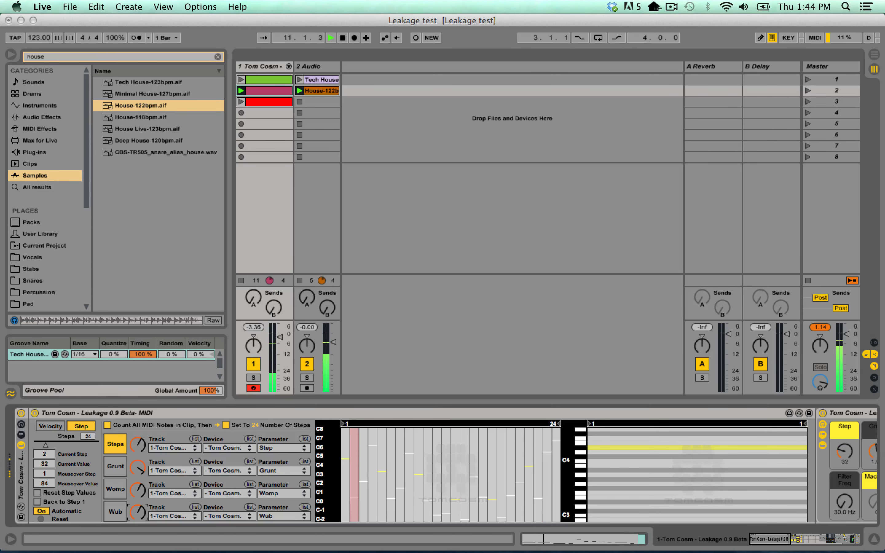
click(139, 492)
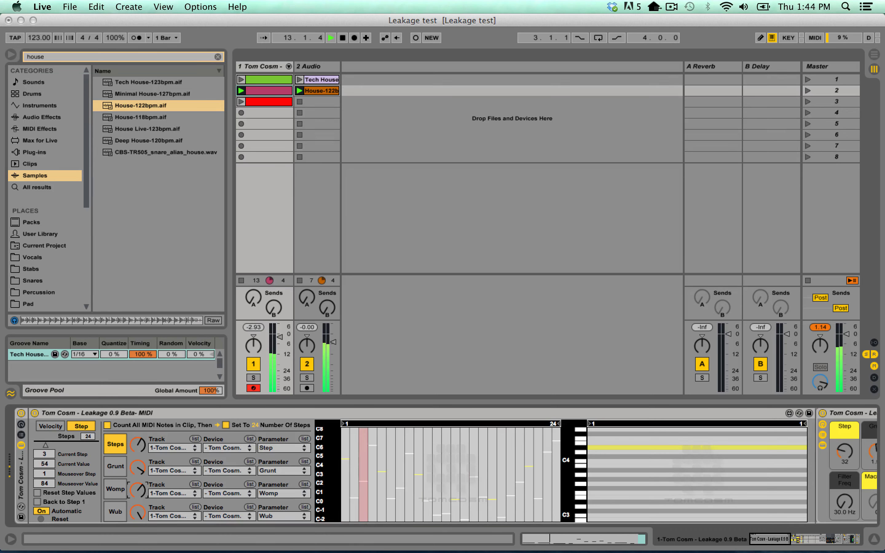
drag(138, 491, 138, 549)
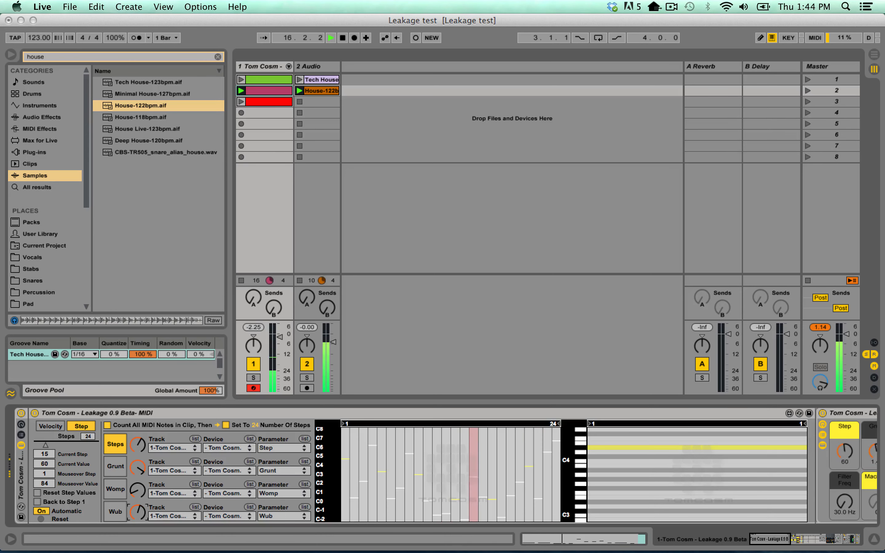
Step: Adjust an early value in the Steps pattern and draw high values at the beginning and end of the Womp pattern
click(125, 446)
mouse_move(381, 492)
mouse_down()
mouse_move(421, 472)
mouse_move(402, 457)
mouse_move(452, 488)
mouse_move(515, 456)
mouse_move(433, 445)
mouse_move(378, 511)
mouse_up()
click(116, 489)
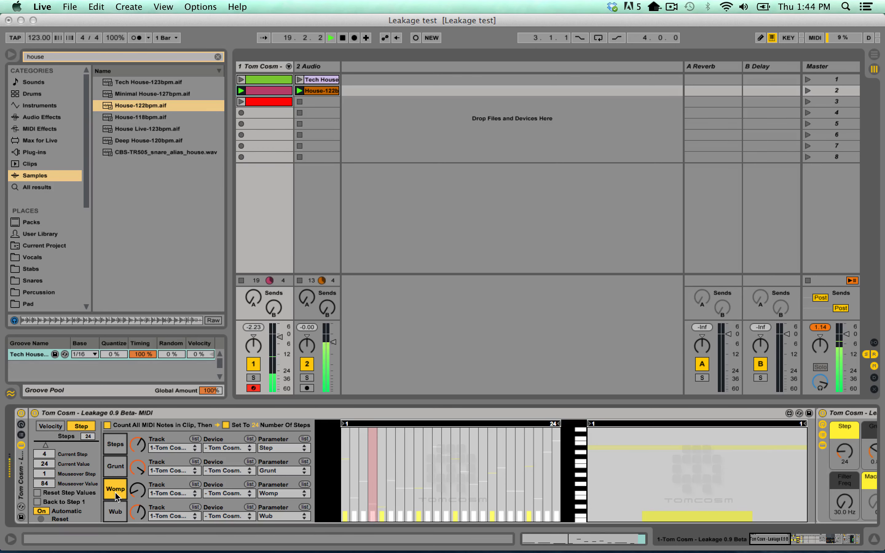
drag(348, 431, 364, 428)
drag(543, 429, 541, 426)
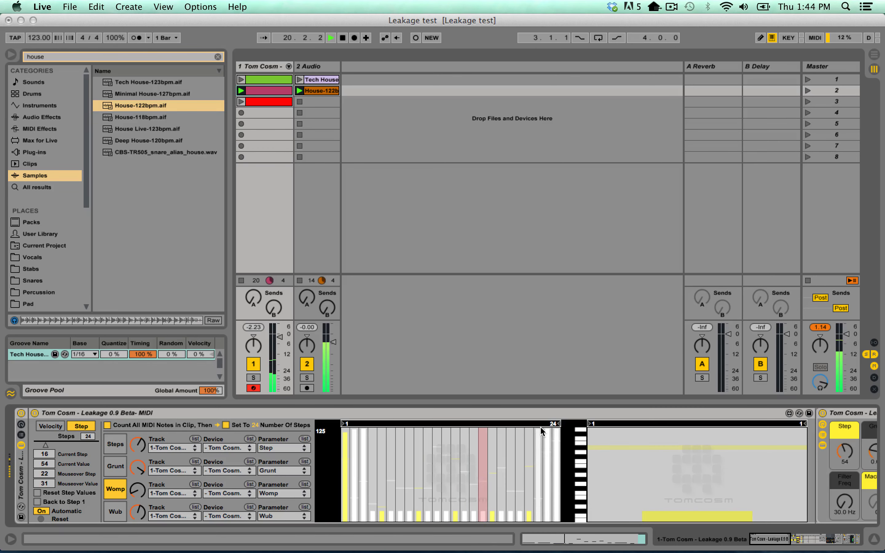
mouse_move(349, 440)
mouse_down()
mouse_move(361, 443)
mouse_move(326, 474)
mouse_up()
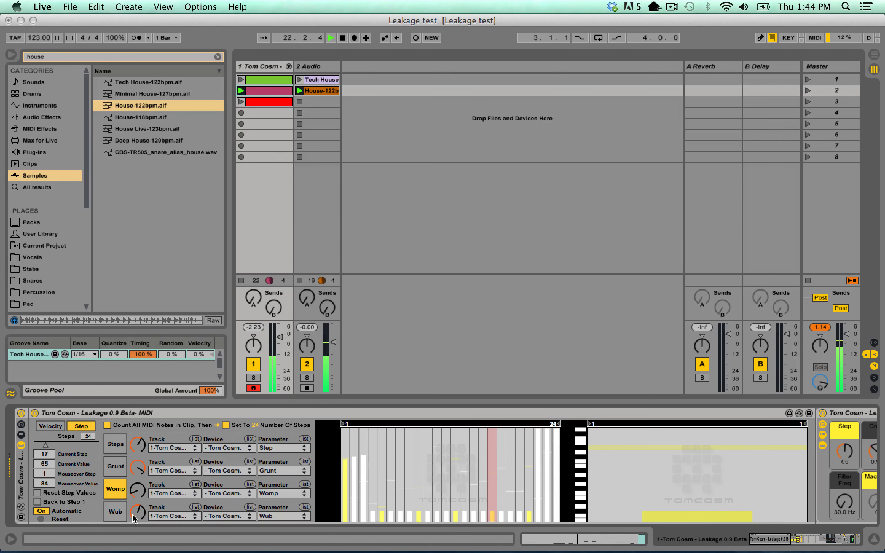
Step: Redraw the Wub parameter's pattern with mostly high, varied values across the 24 steps
click(116, 511)
mouse_move(354, 449)
mouse_down()
mouse_move(468, 443)
mouse_move(539, 462)
mouse_move(543, 450)
mouse_move(475, 453)
mouse_up()
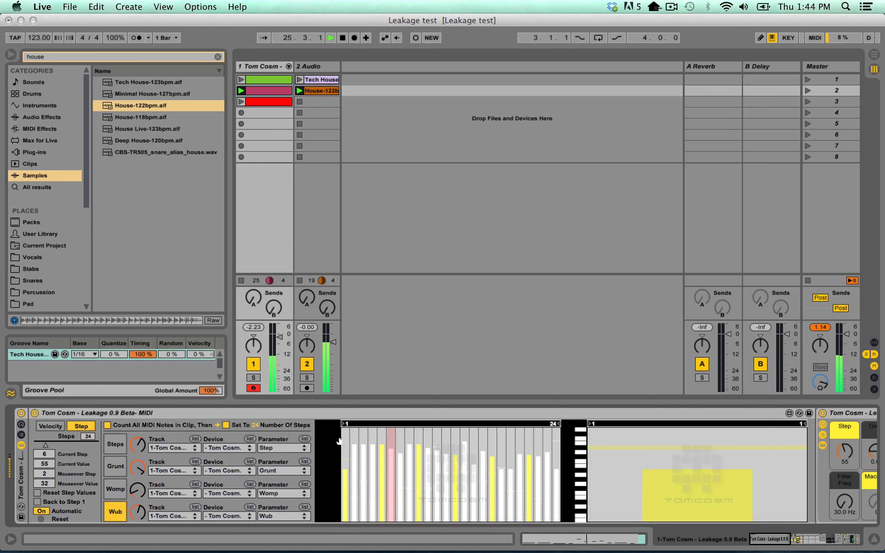
drag(345, 447, 342, 435)
click(372, 460)
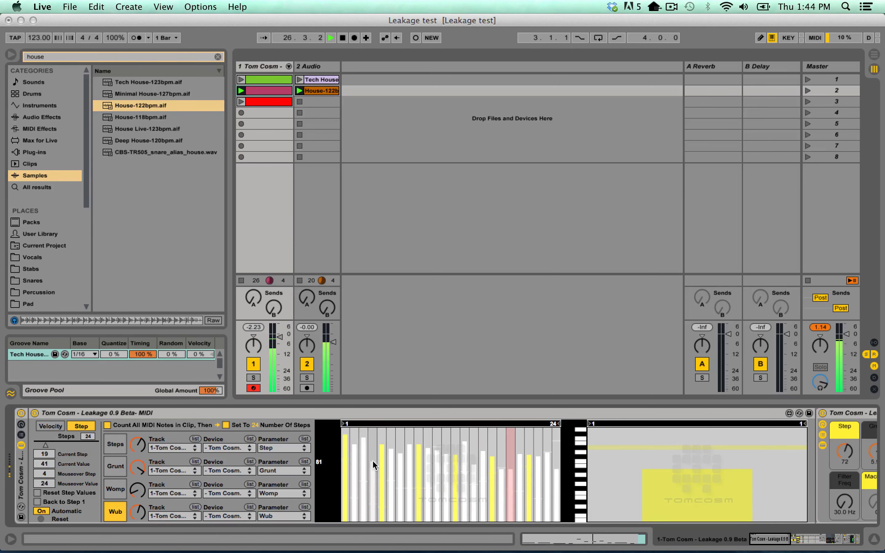
Step: Load Deep House-120bpm.aif and House Live-123bpm.aif into the third and fourth slots of the 2 Audio track and play them
click(154, 140)
double_click(155, 140)
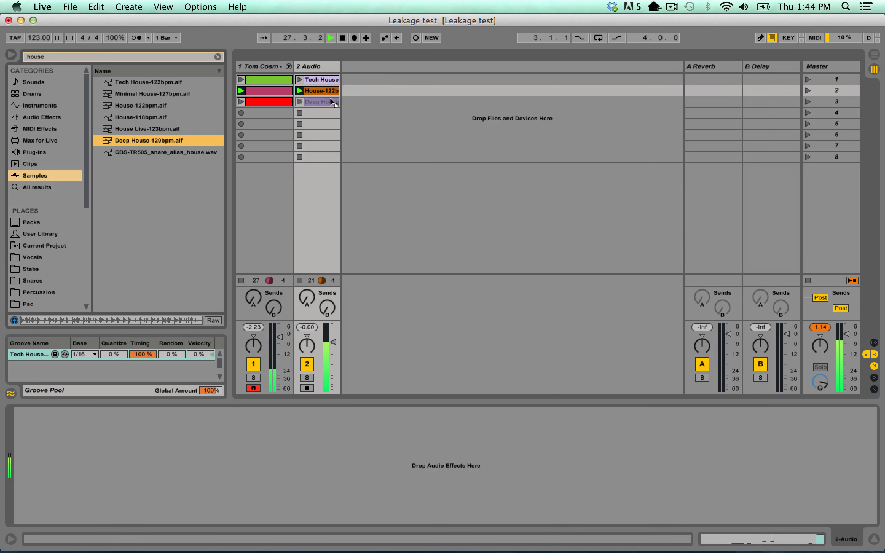
drag(132, 129, 301, 116)
click(301, 115)
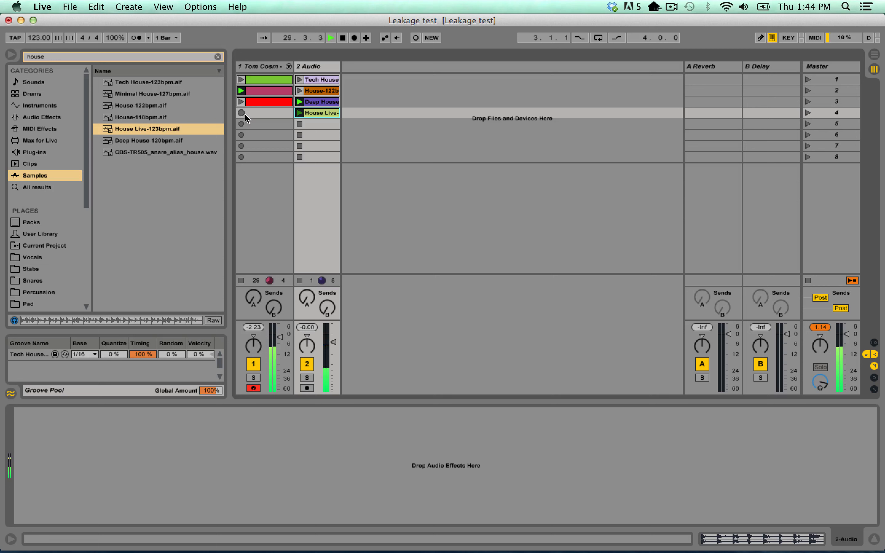
Step: Load and play Minimal House-127bpm.aif in the fifth slot of the 2 Audio track, and show the bass track's Leakage device
drag(153, 94, 326, 129)
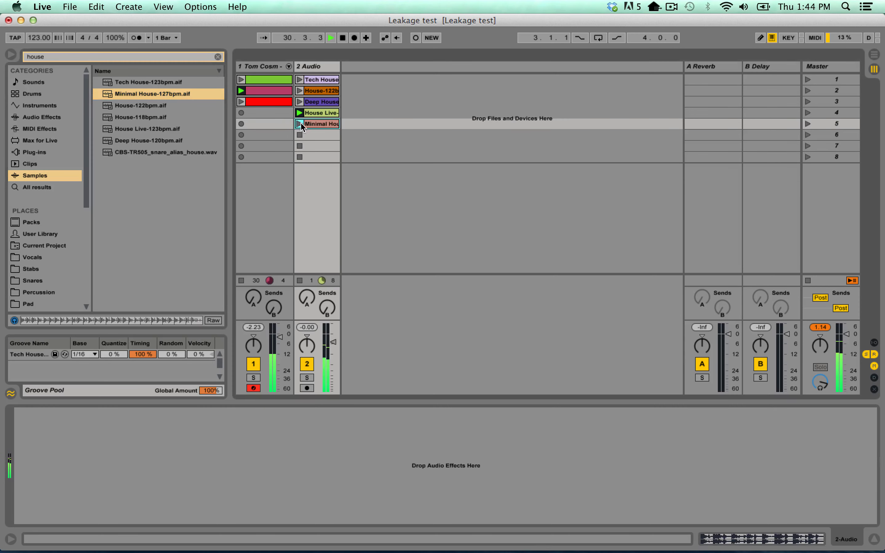
click(300, 124)
click(264, 65)
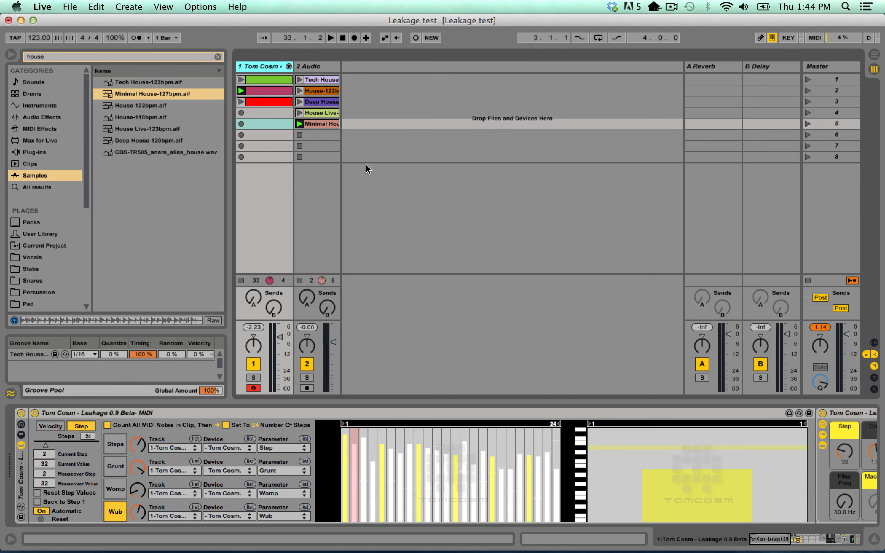